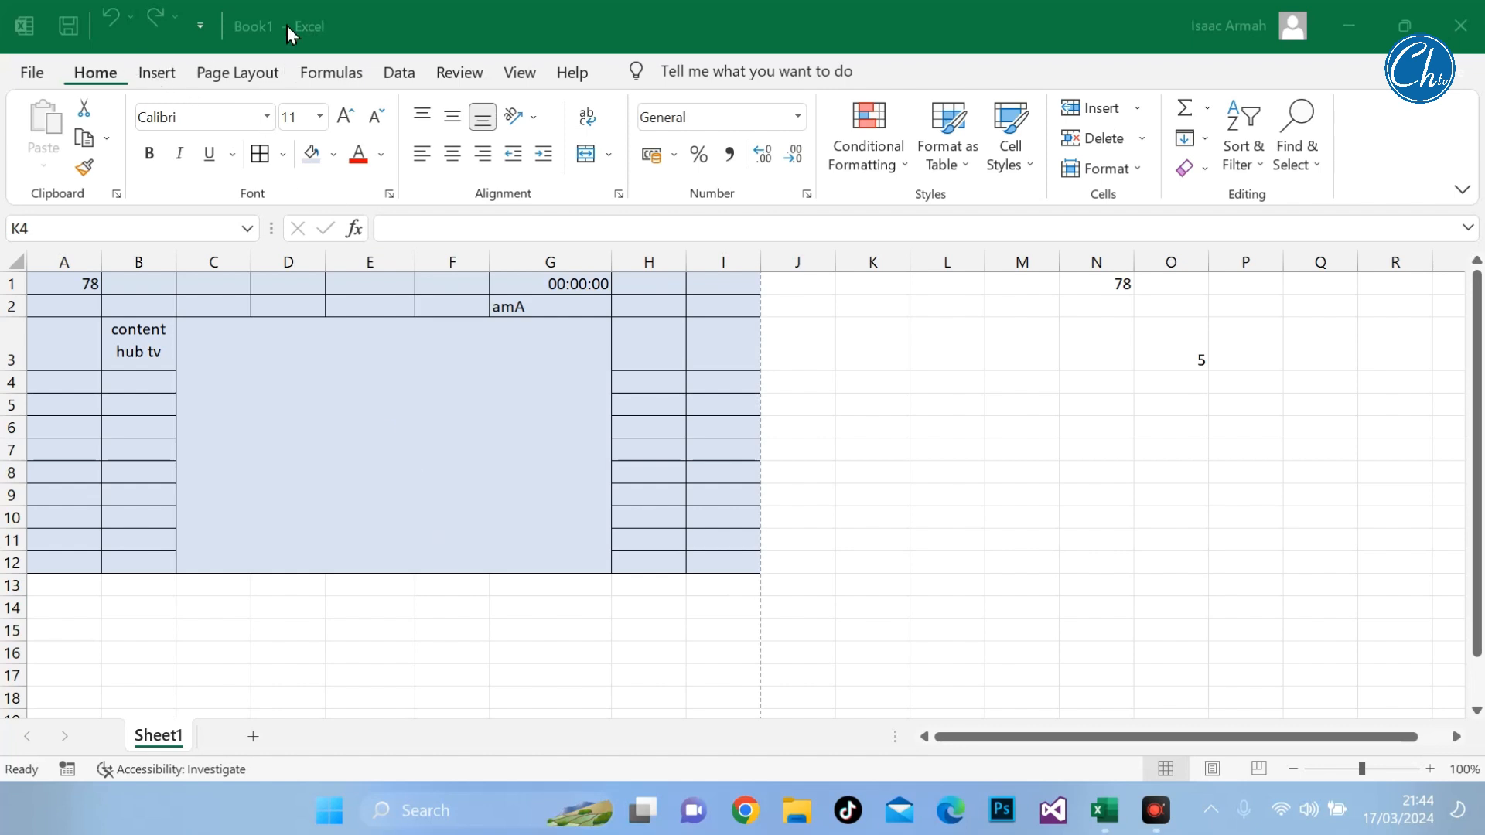
Step: Apply the Normal margin preset to the worksheet's page layout
click(249, 72)
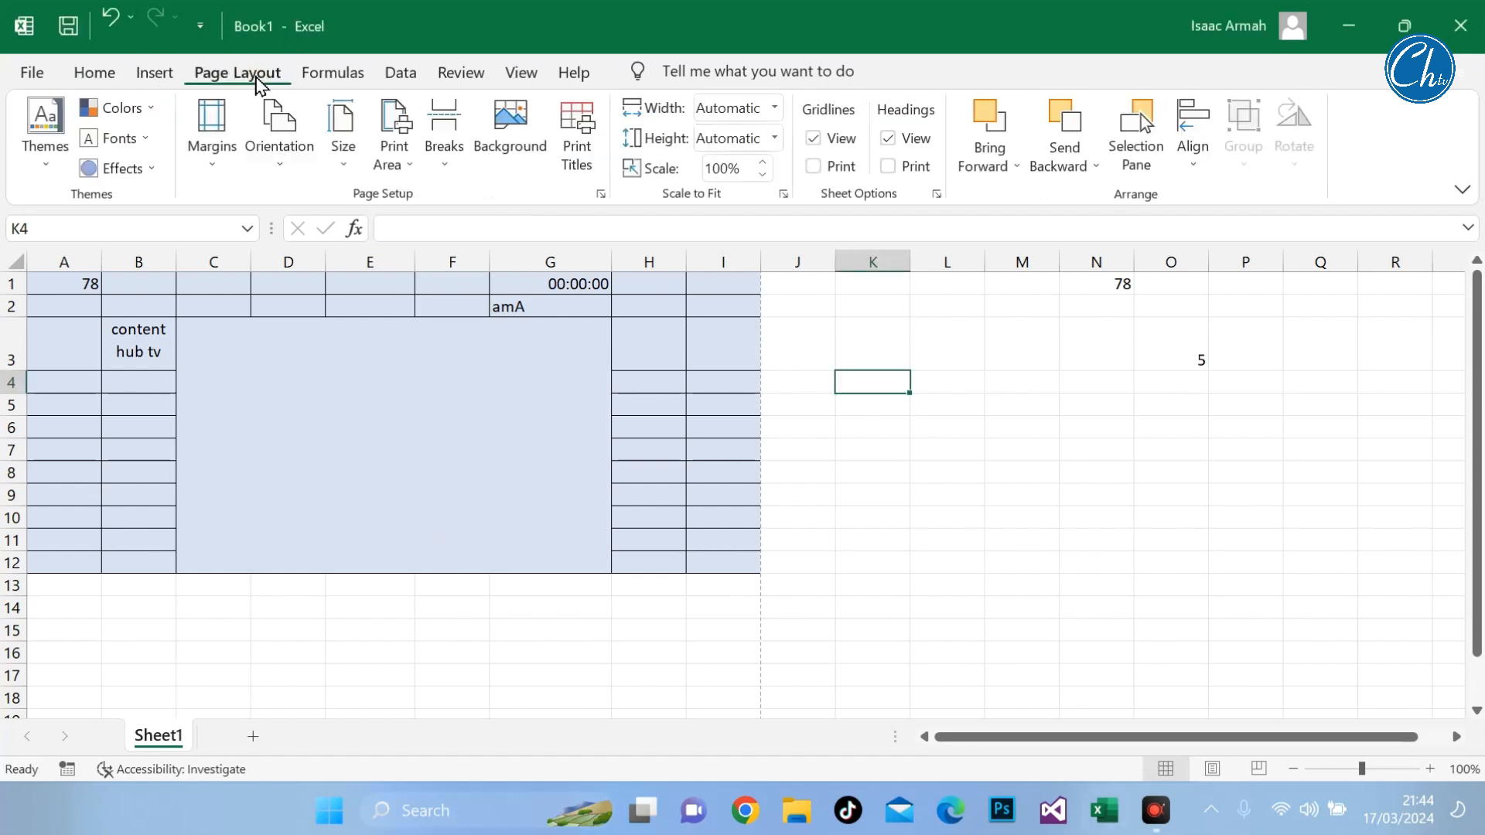
click(219, 147)
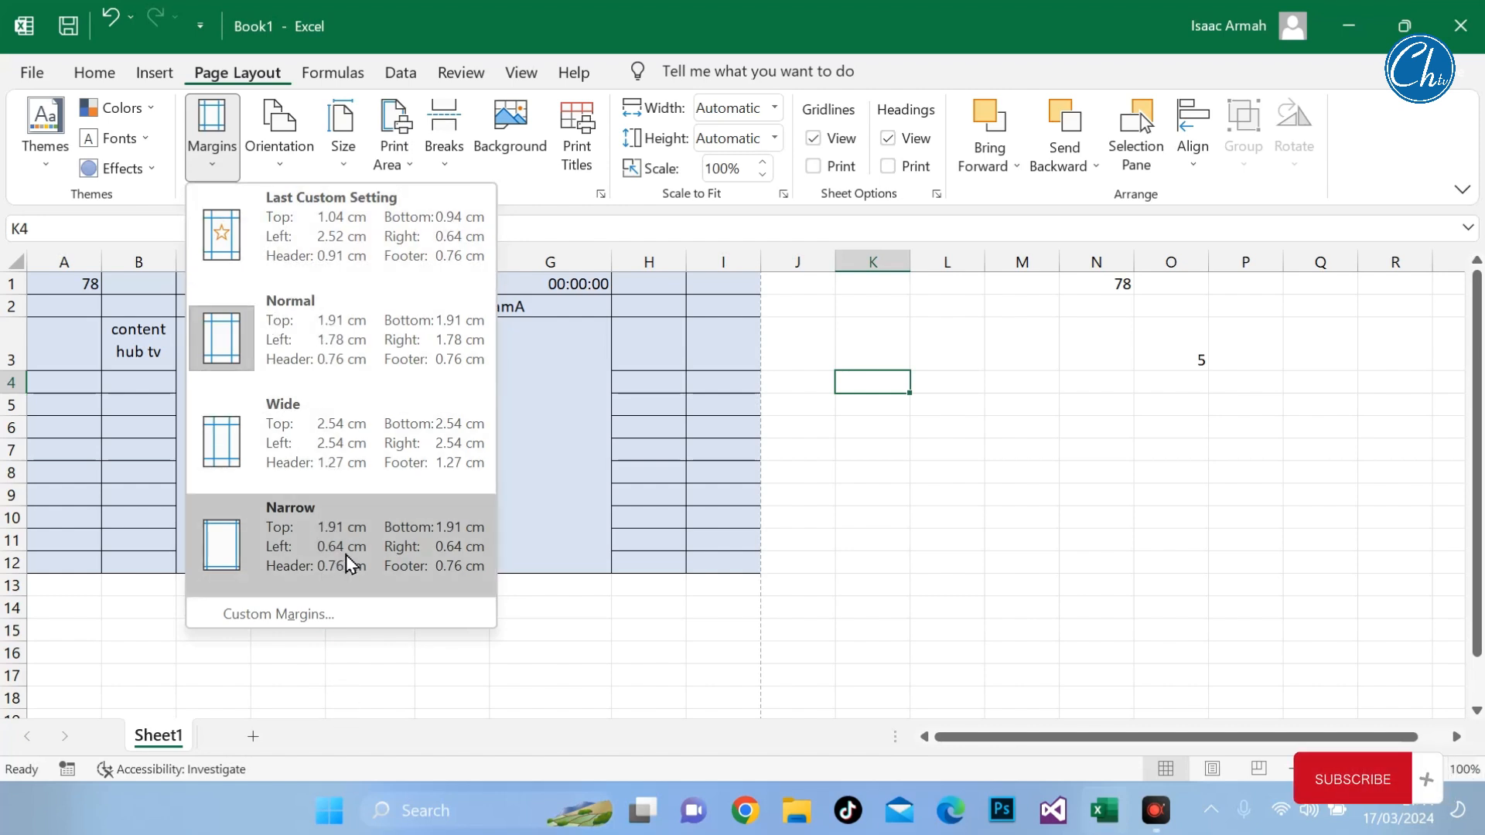
click(290, 338)
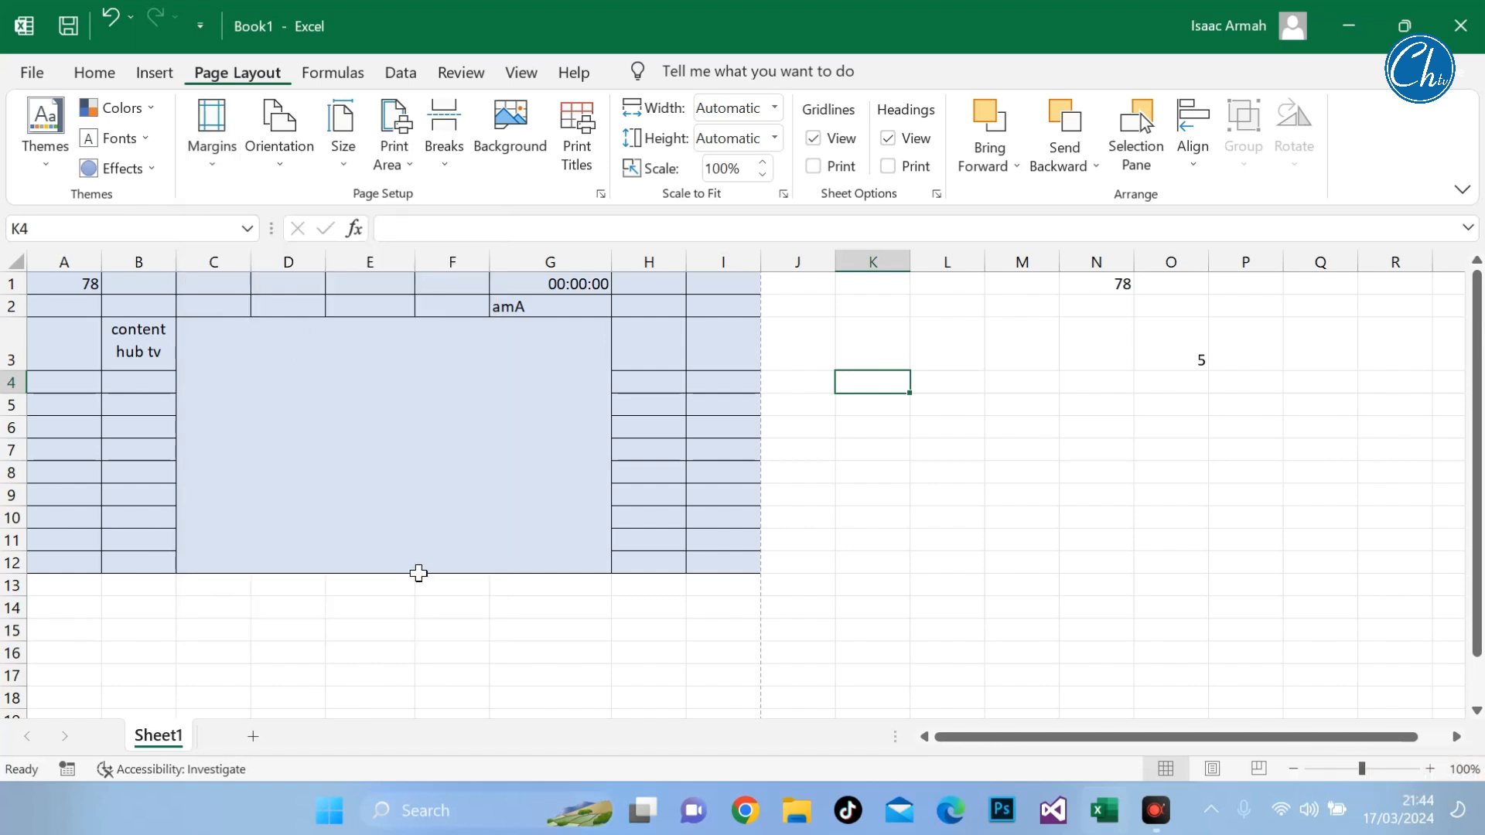
Step: Preview the sheet for printing with the margin guides displayed, and return to the worksheet
key(ctrl+p)
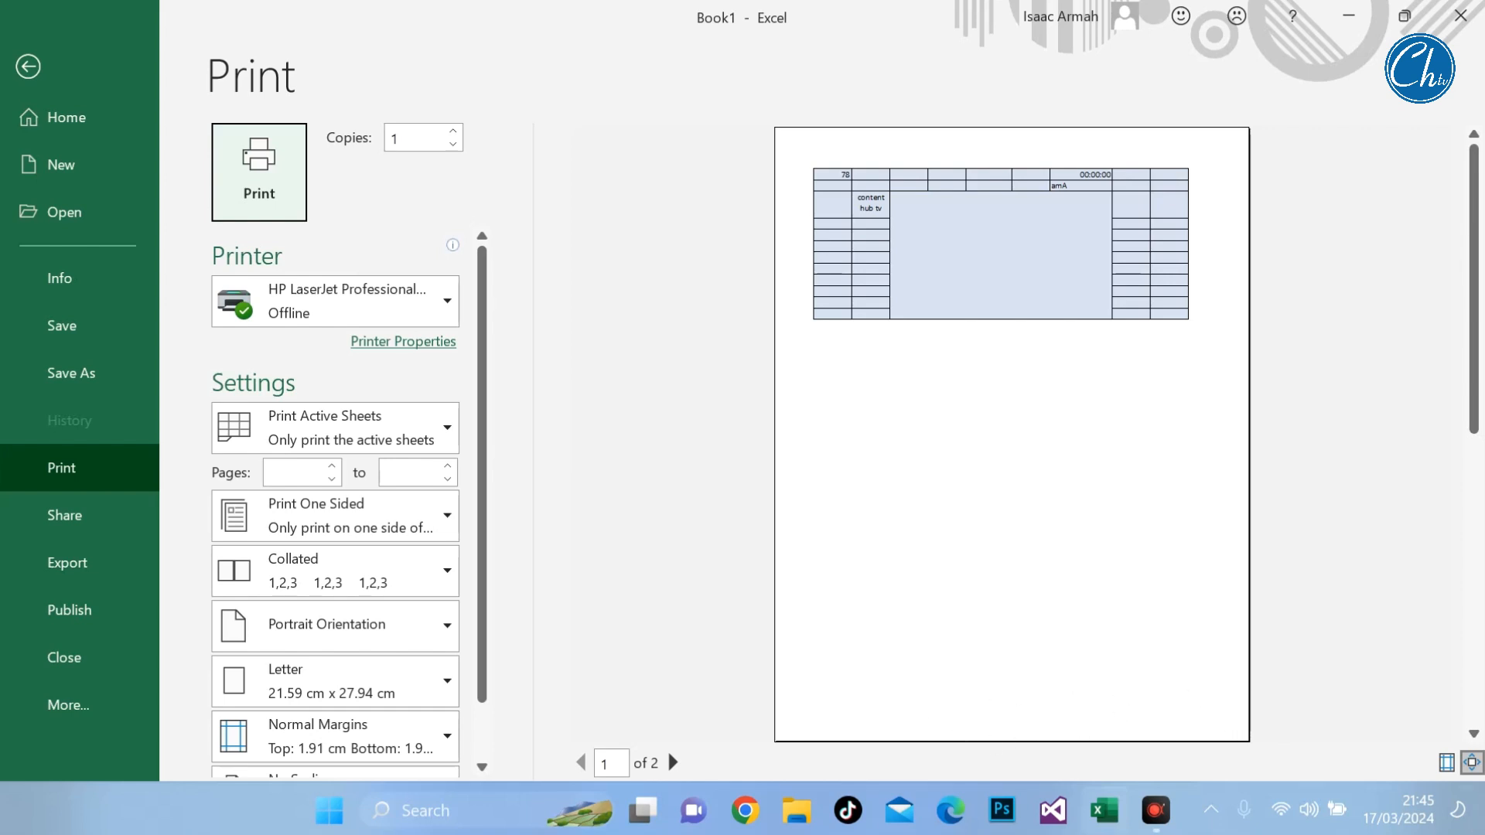
click(1446, 764)
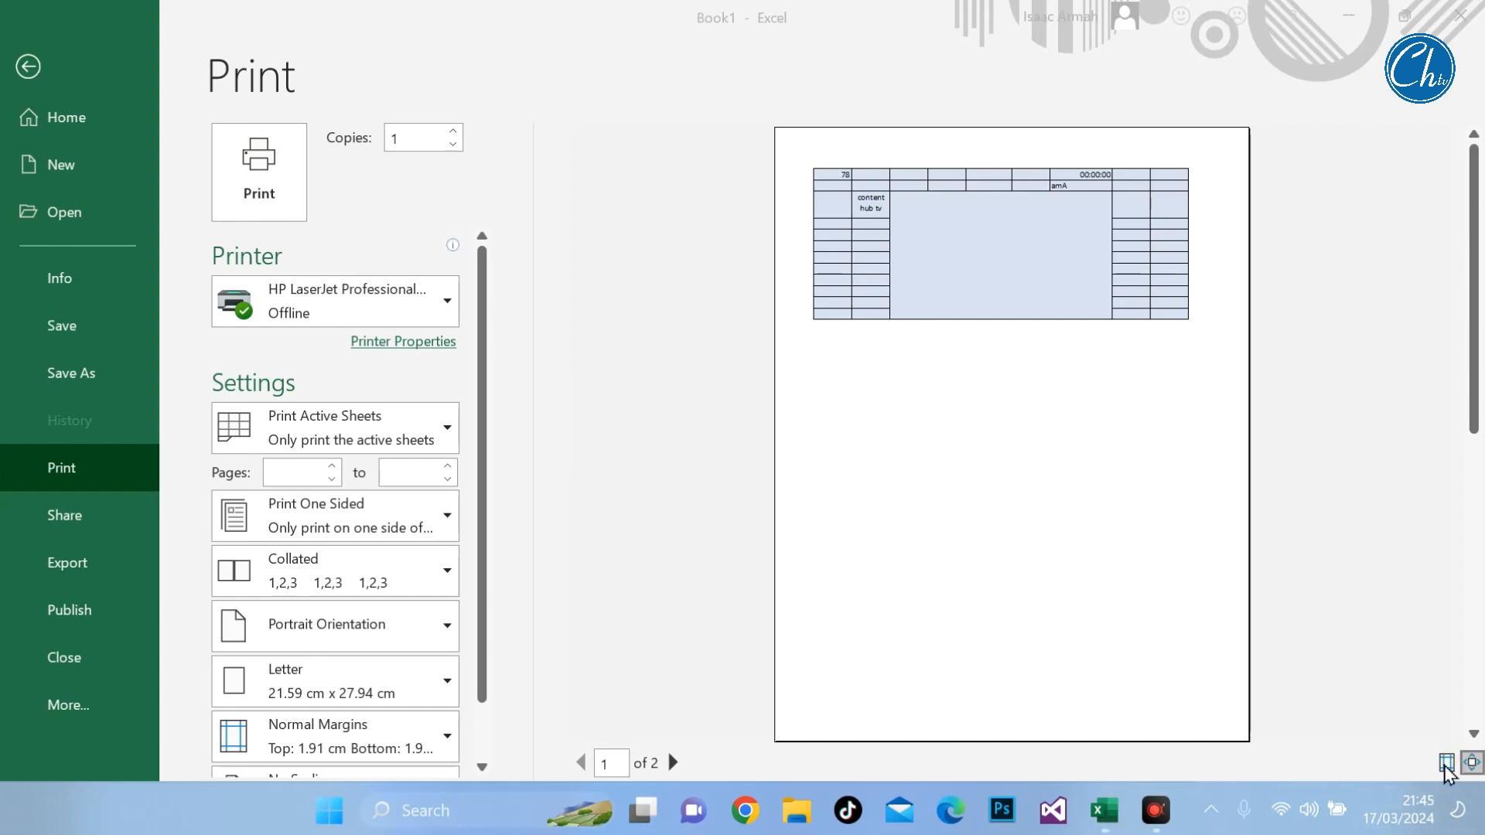
click(1446, 763)
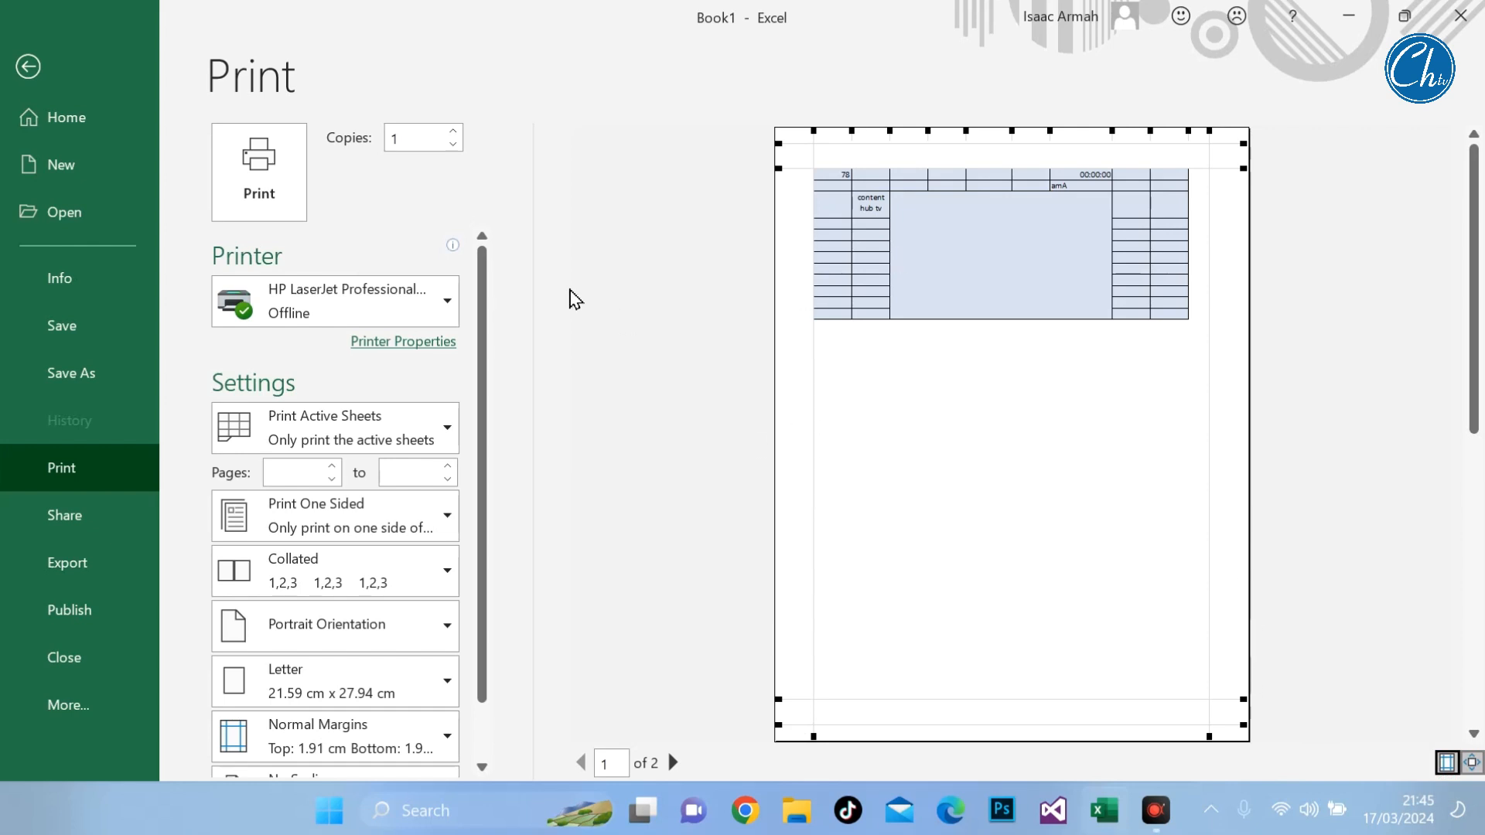
click(29, 59)
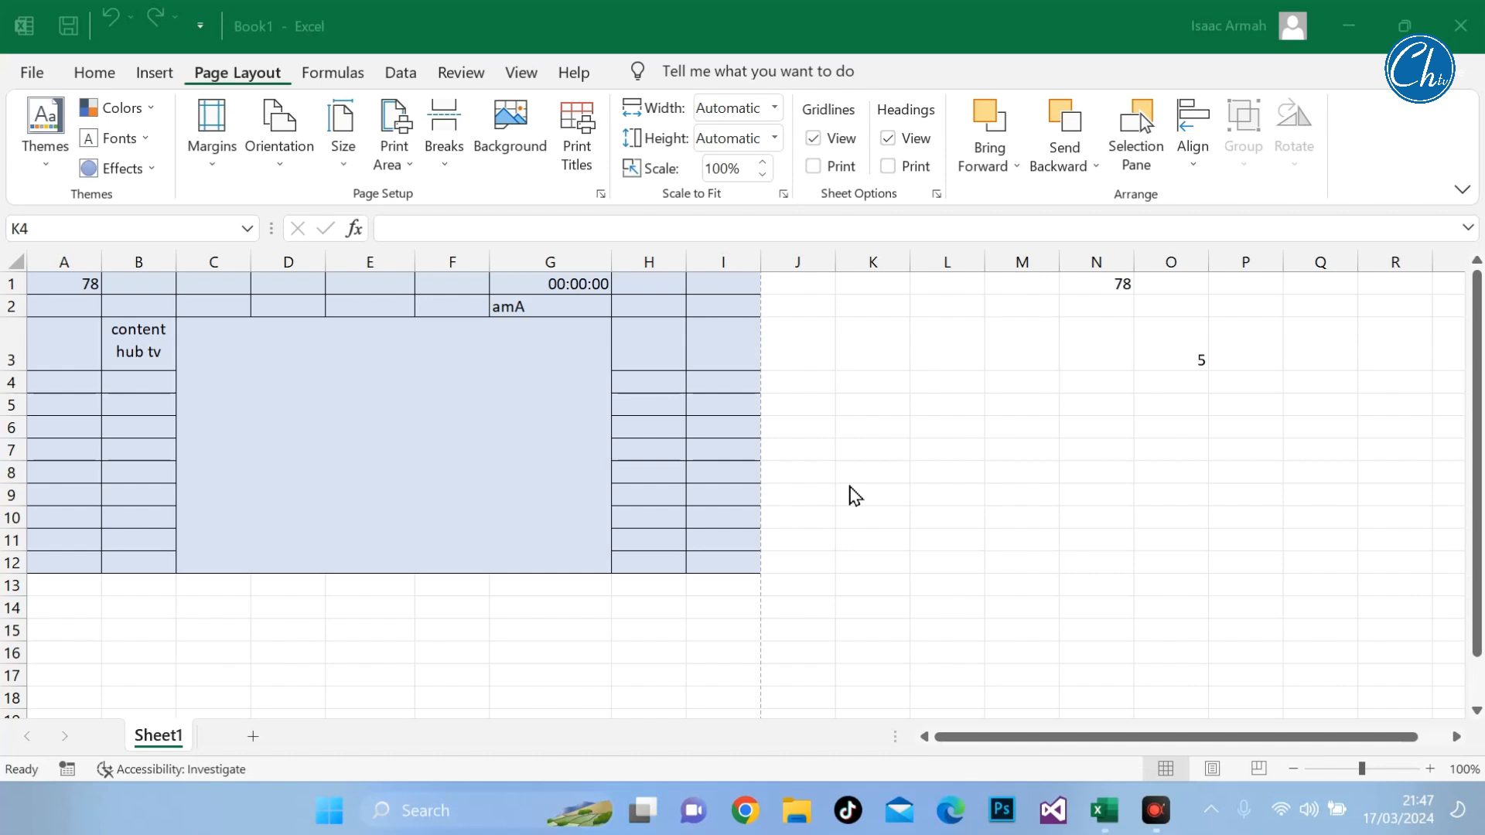
click(283, 170)
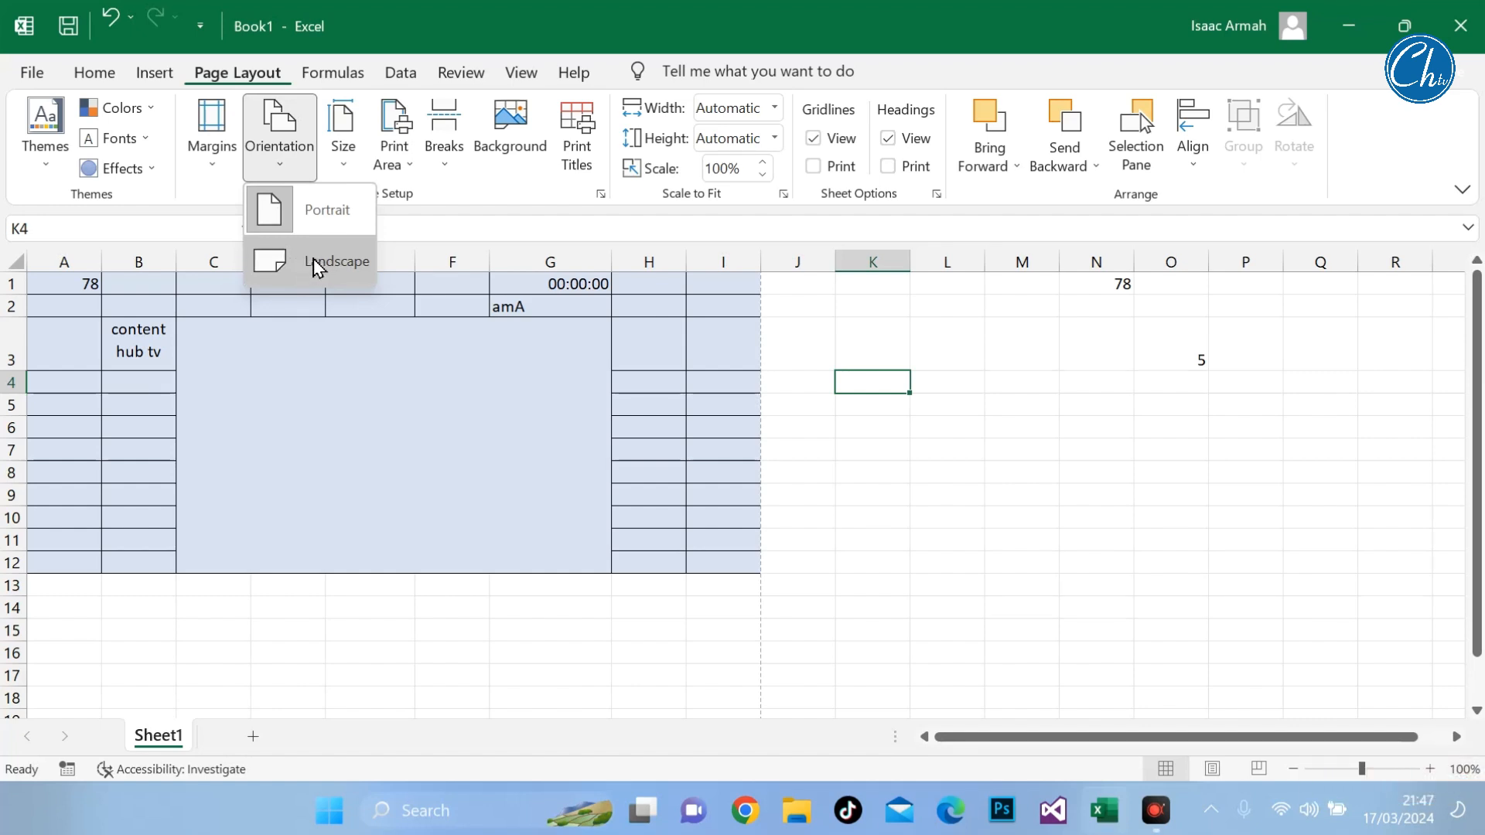
click(842, 497)
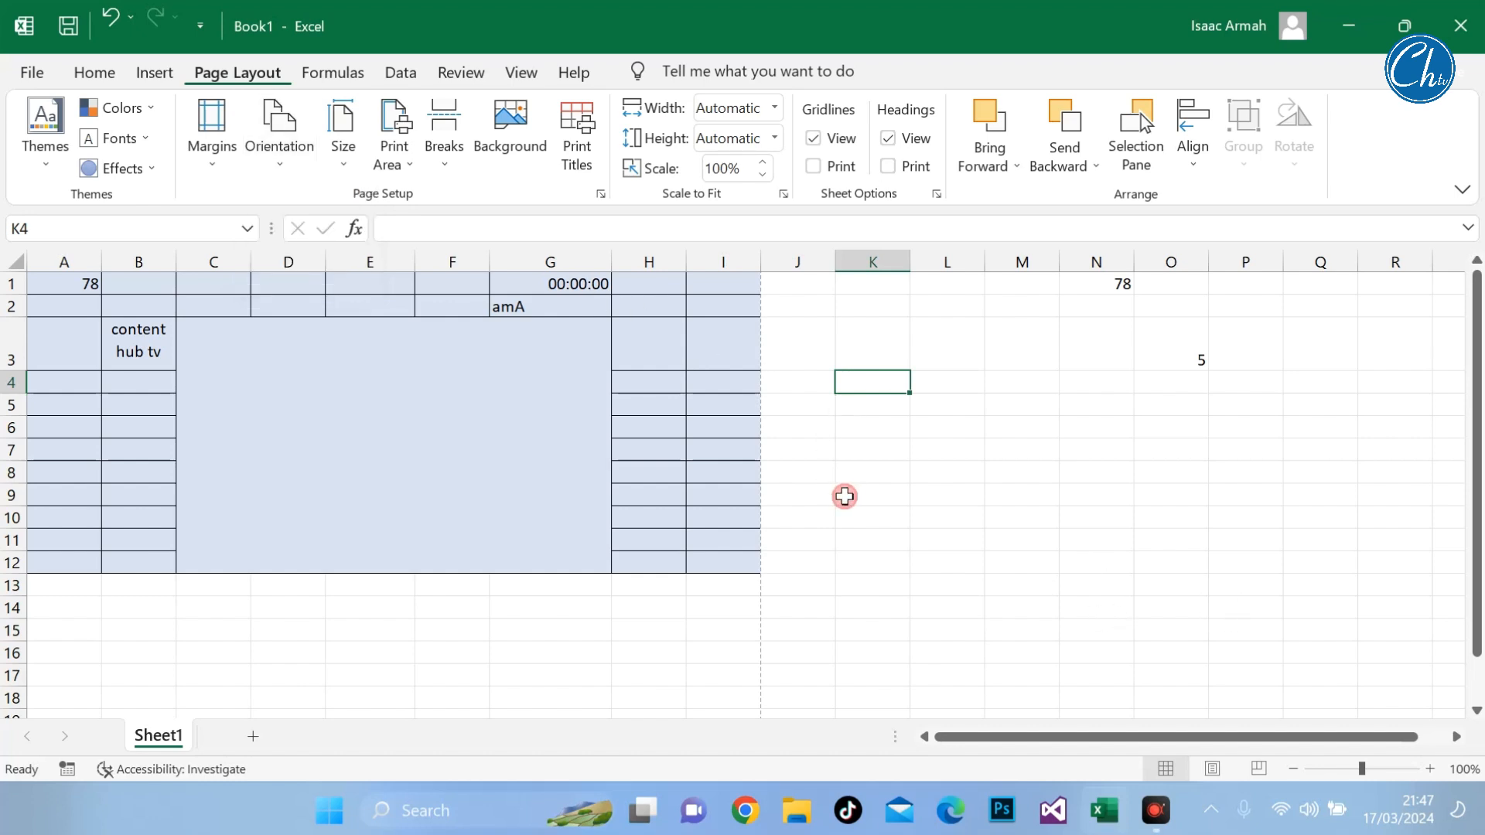
drag(53, 289, 521, 624)
click(866, 565)
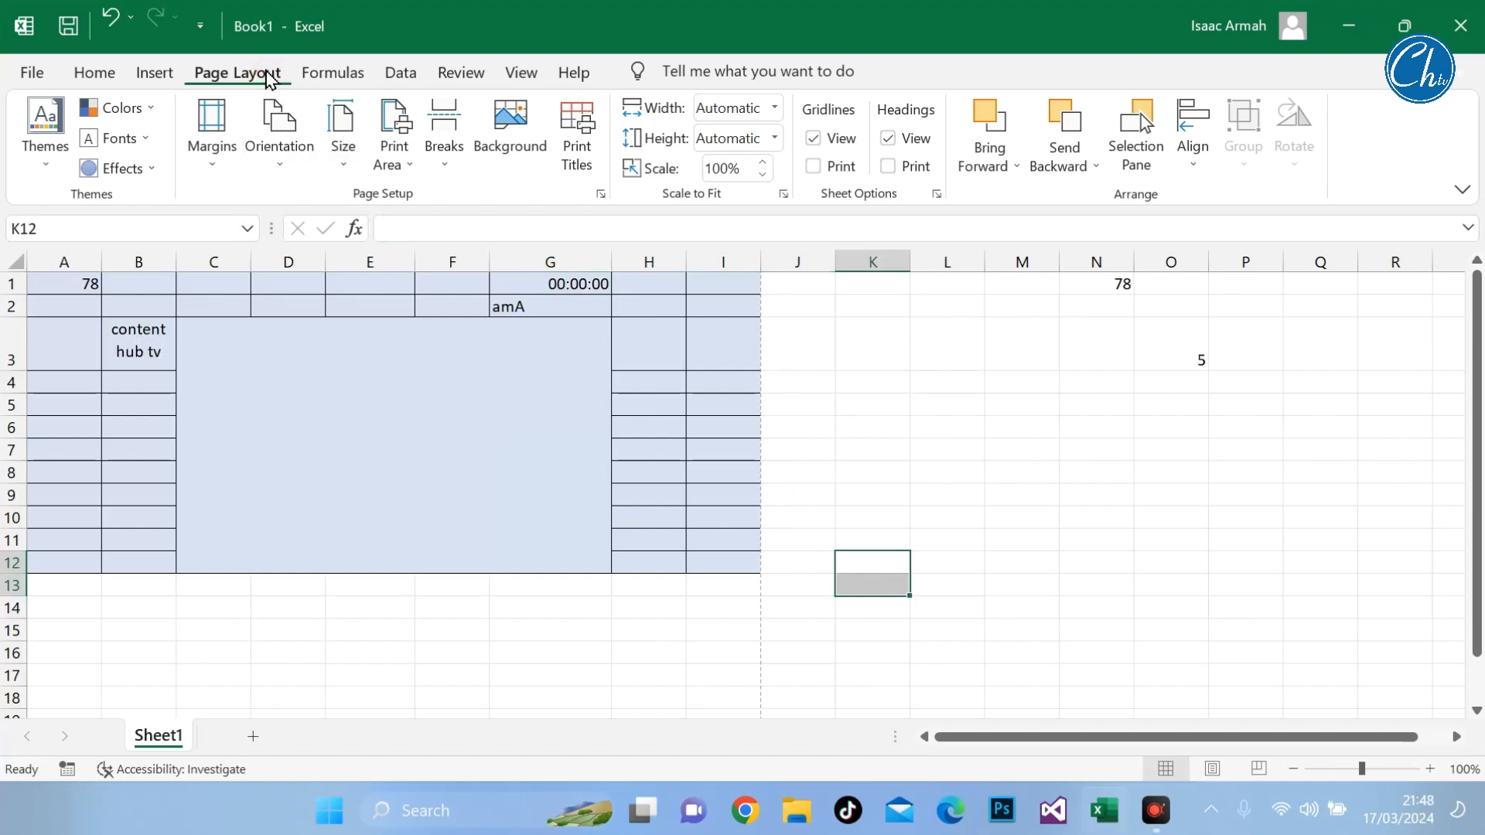
click(290, 157)
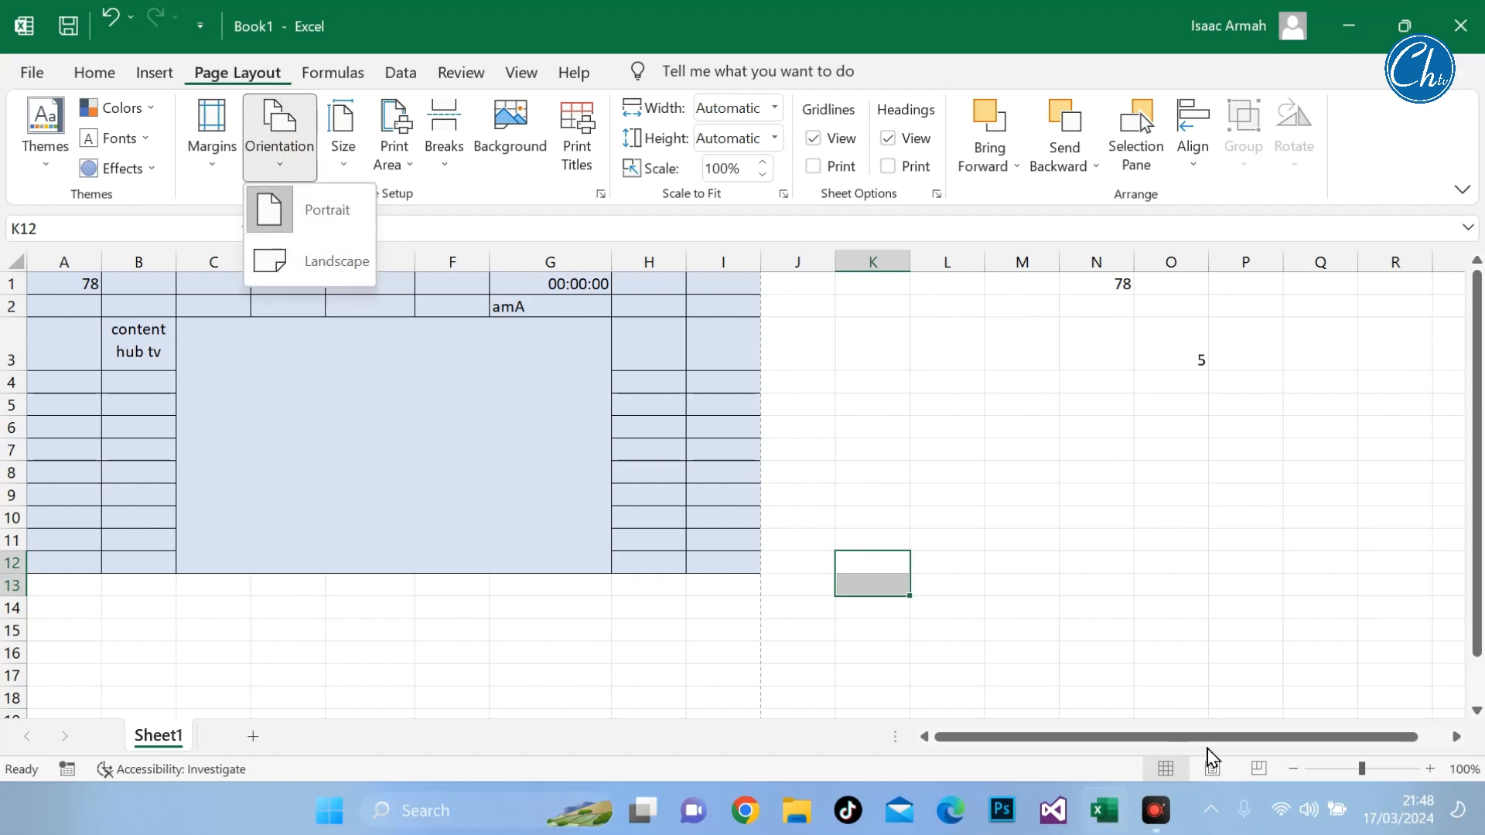
click(1411, 708)
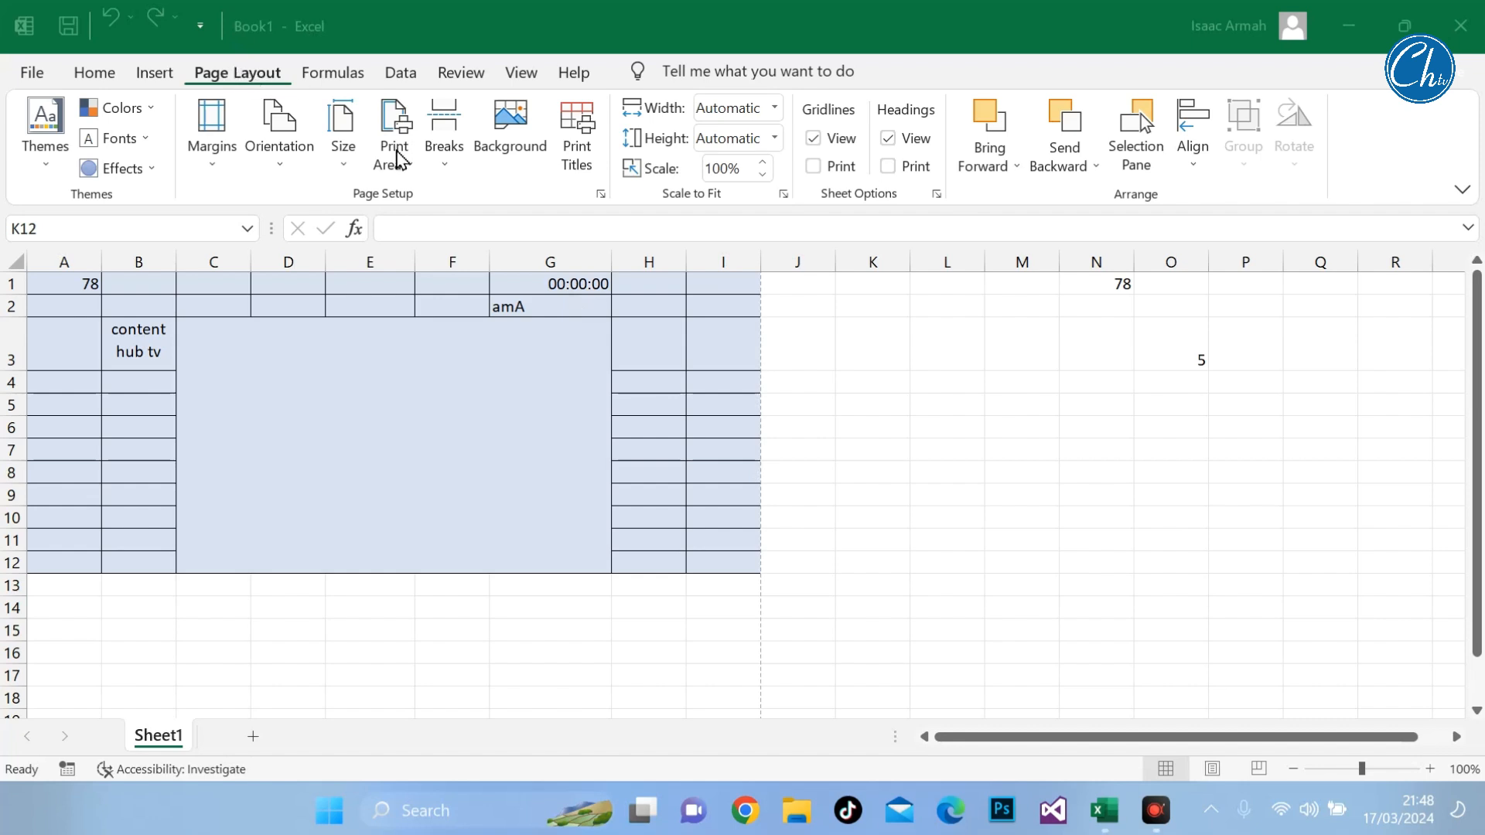
Step: Set the worksheet's paper size to A4
click(342, 159)
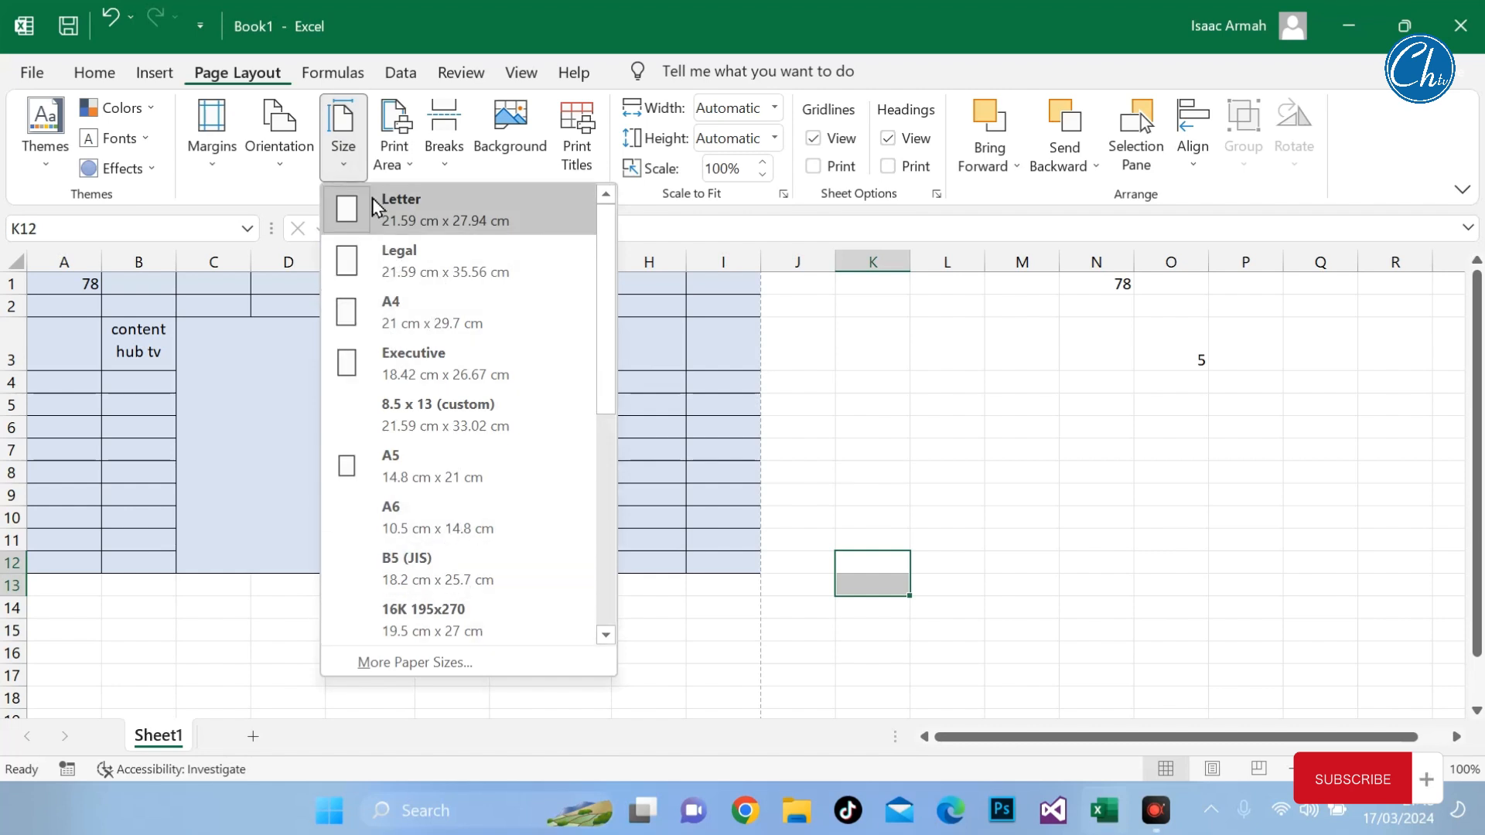
click(390, 305)
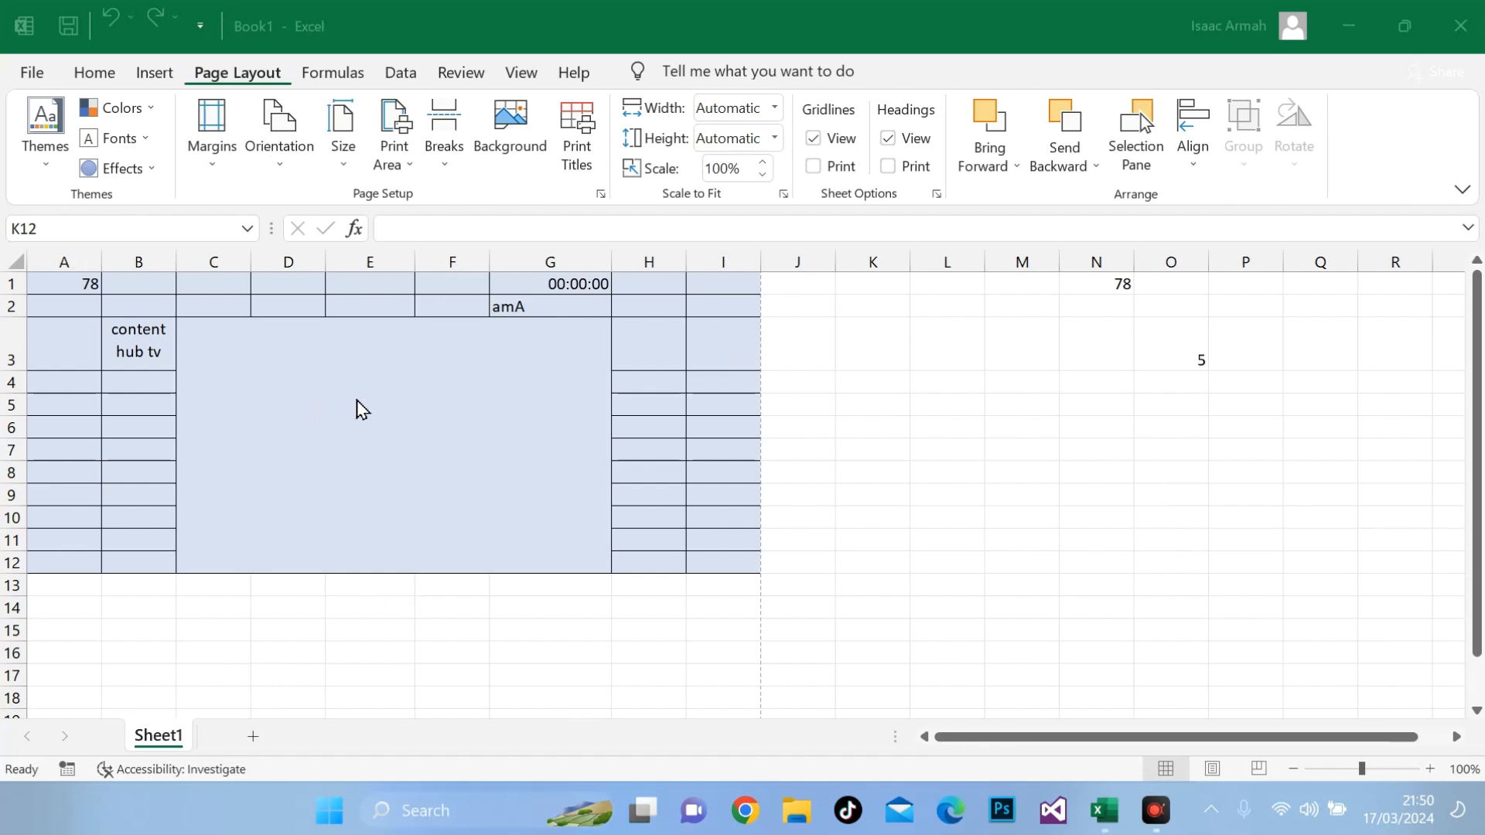
click(36, 74)
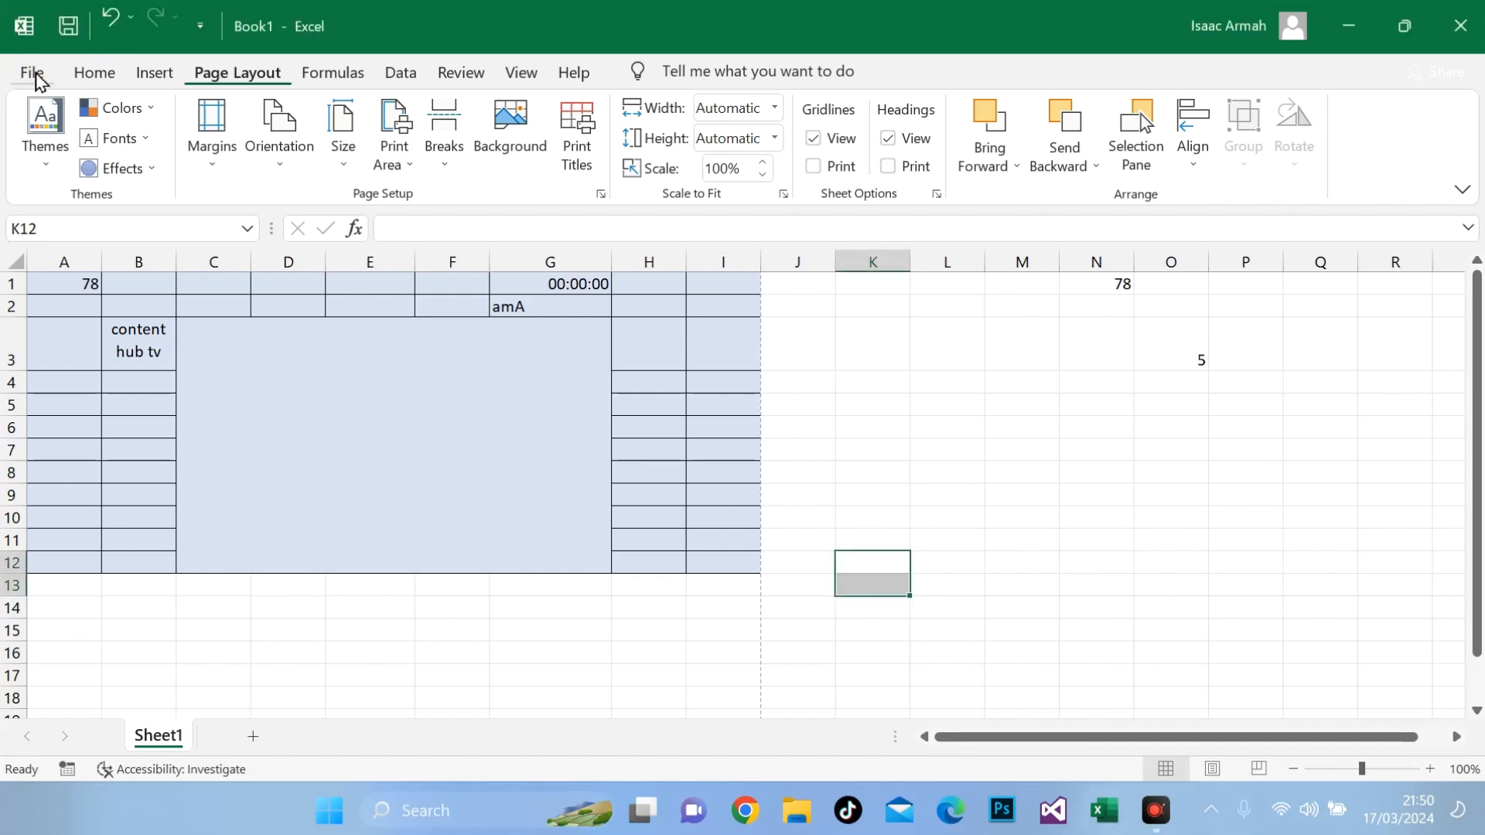
click(32, 73)
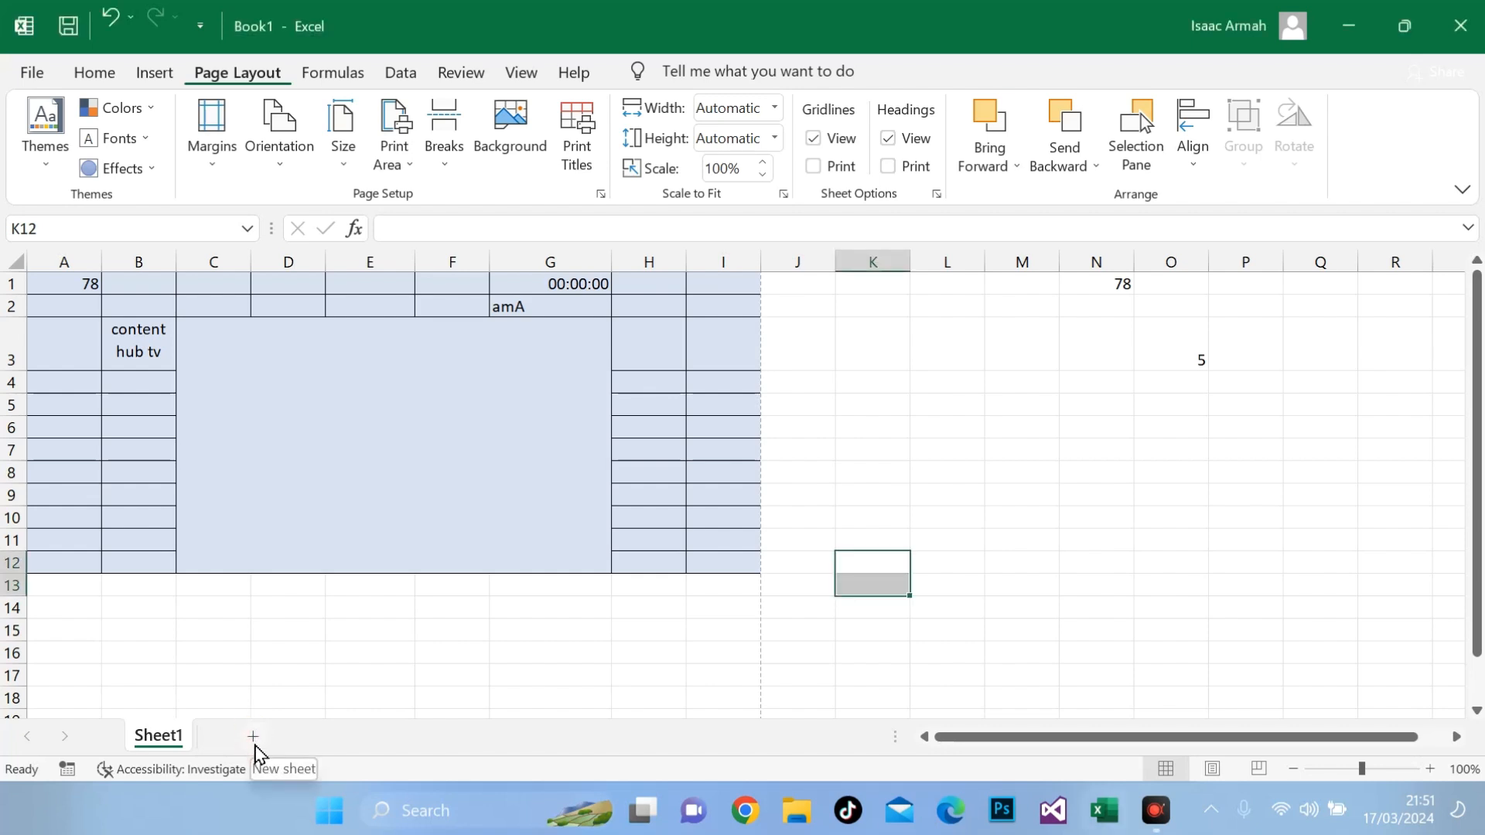
Step: Add a new worksheet and enter 1 in cell A1 and 2 in cell A2
click(253, 737)
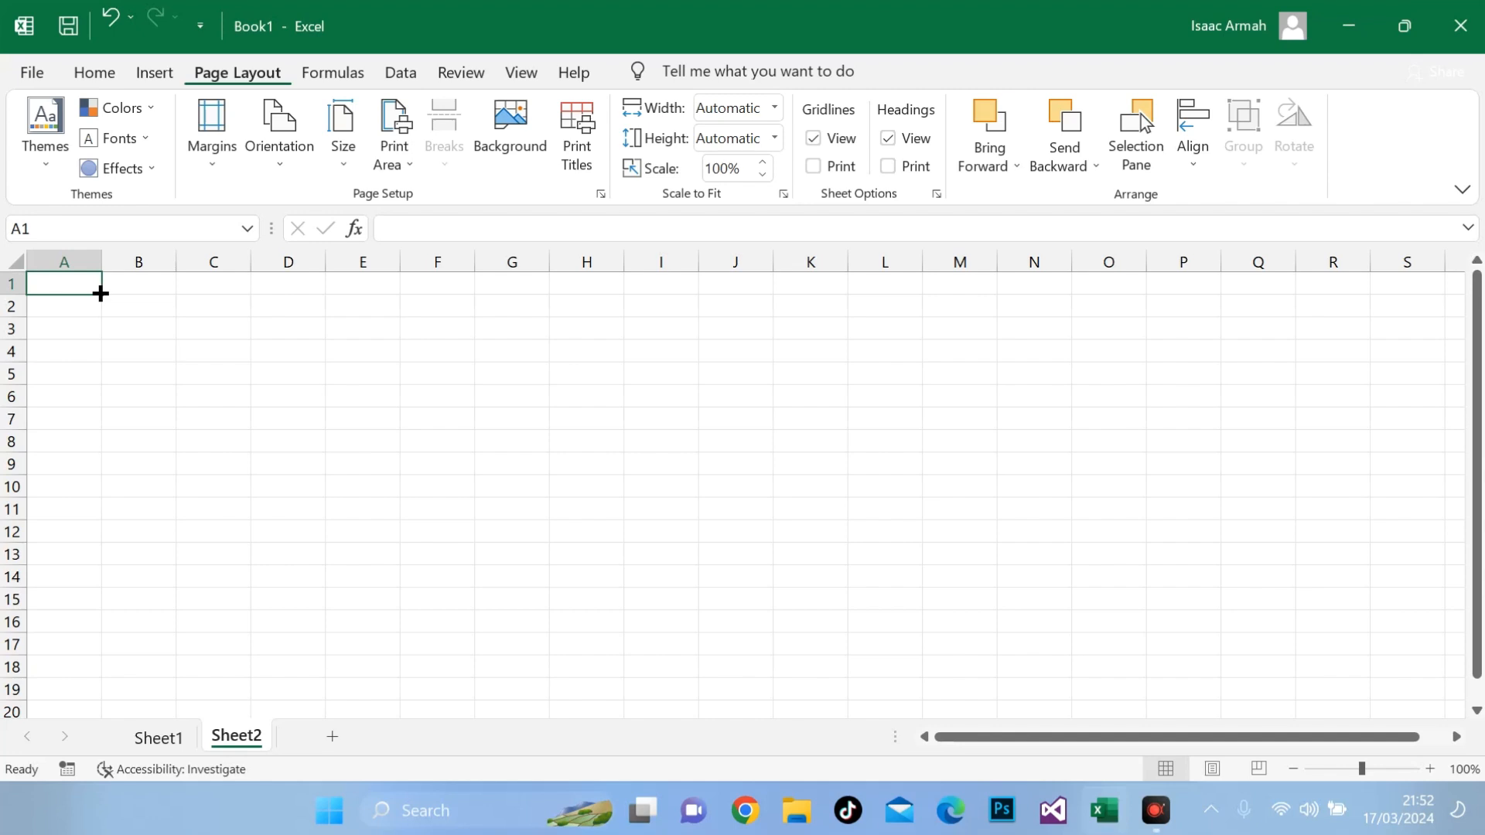
click(86, 333)
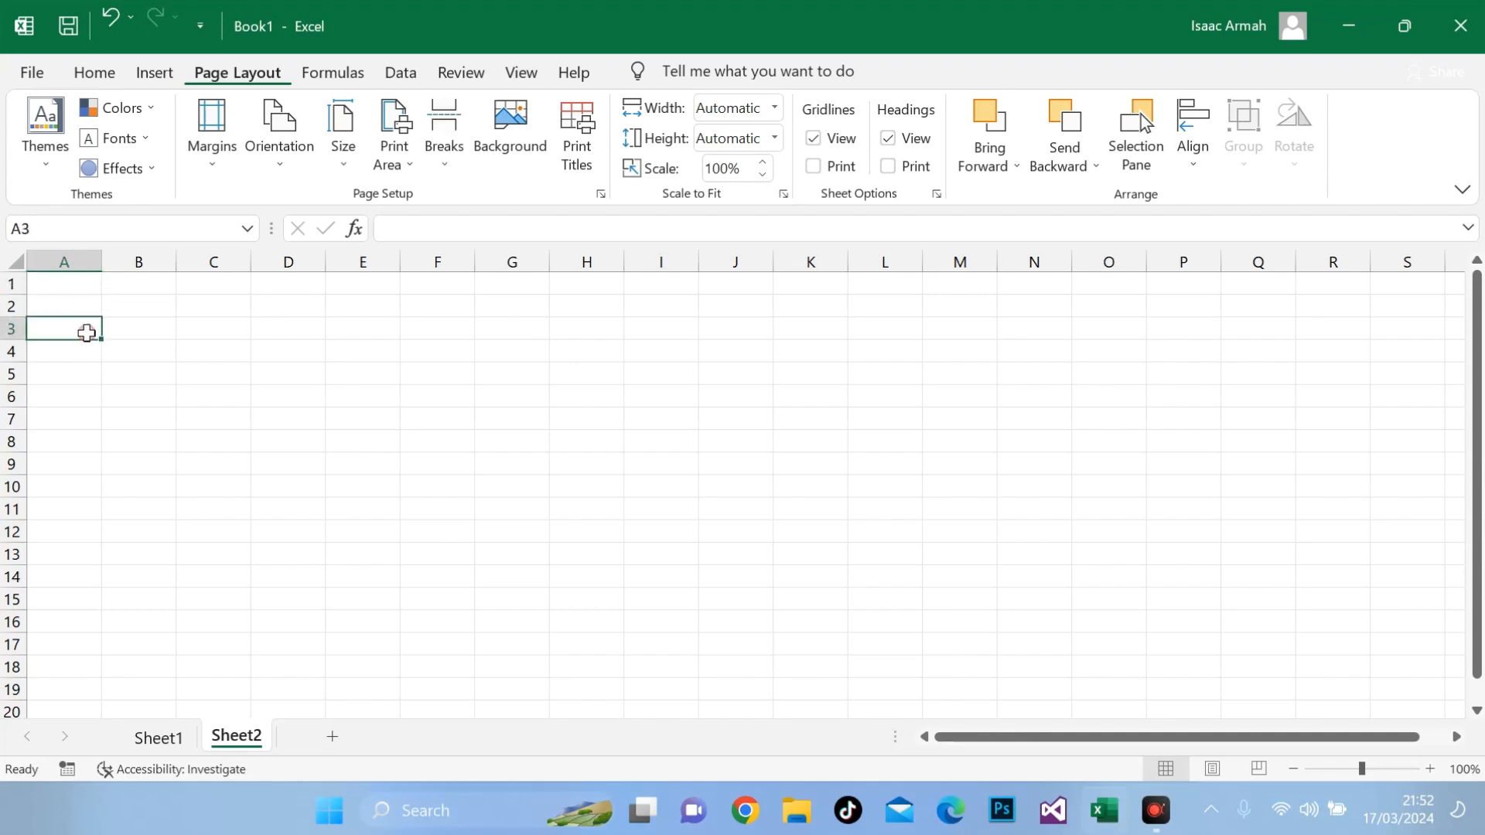
click(84, 284)
text(1)
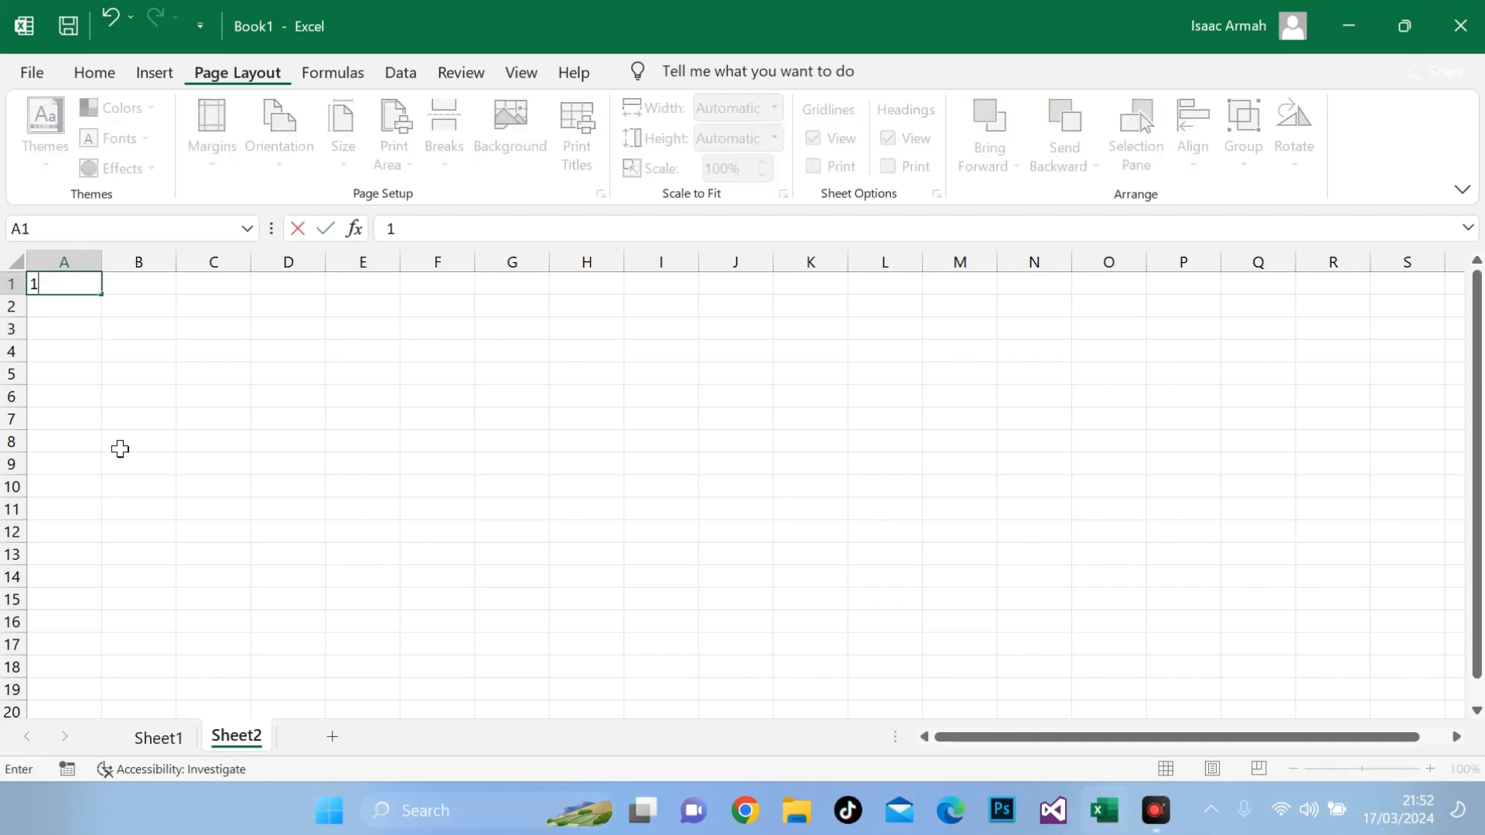
key(Return)
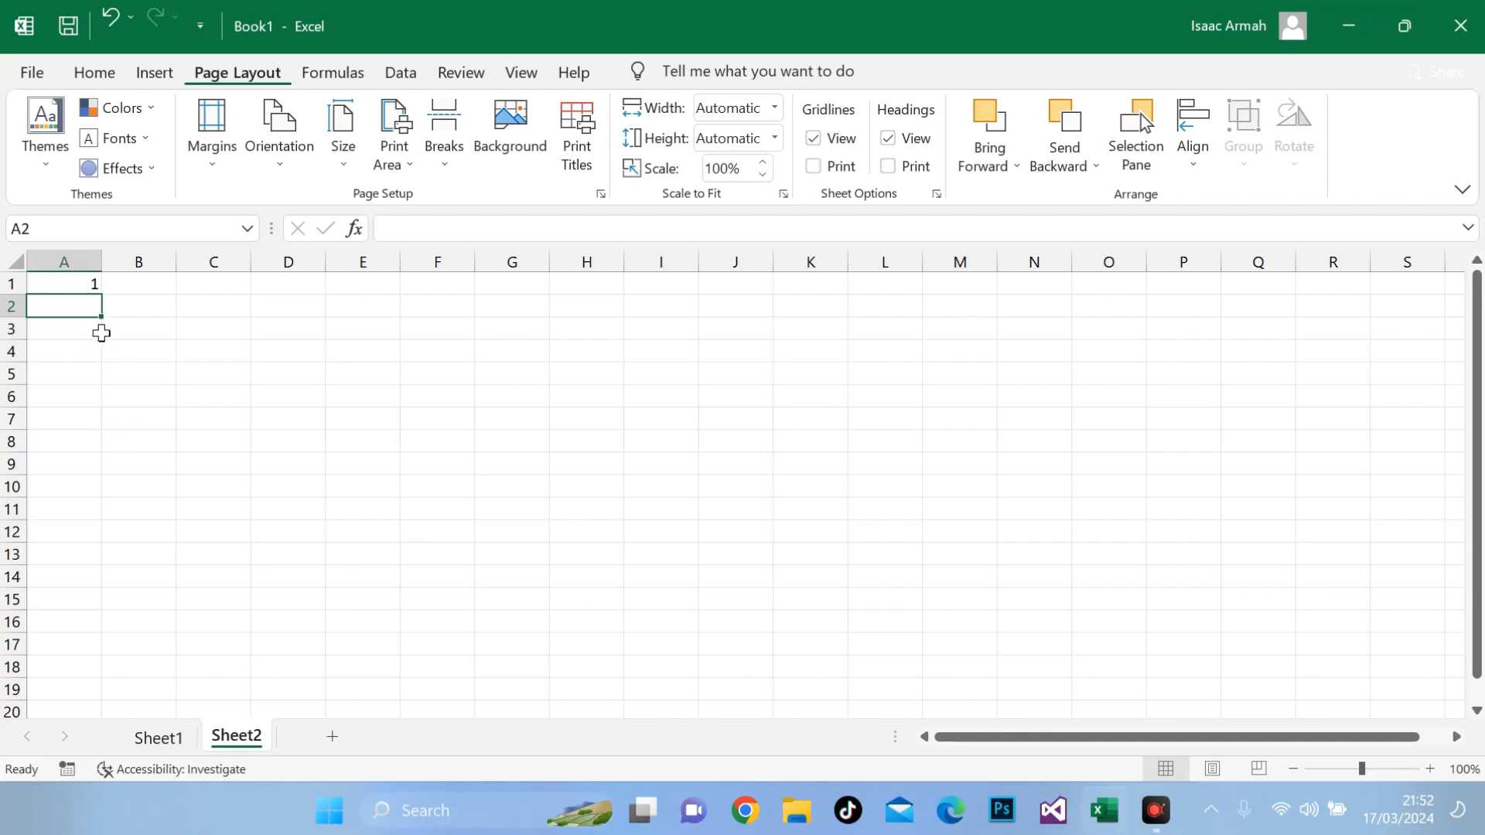
click(88, 285)
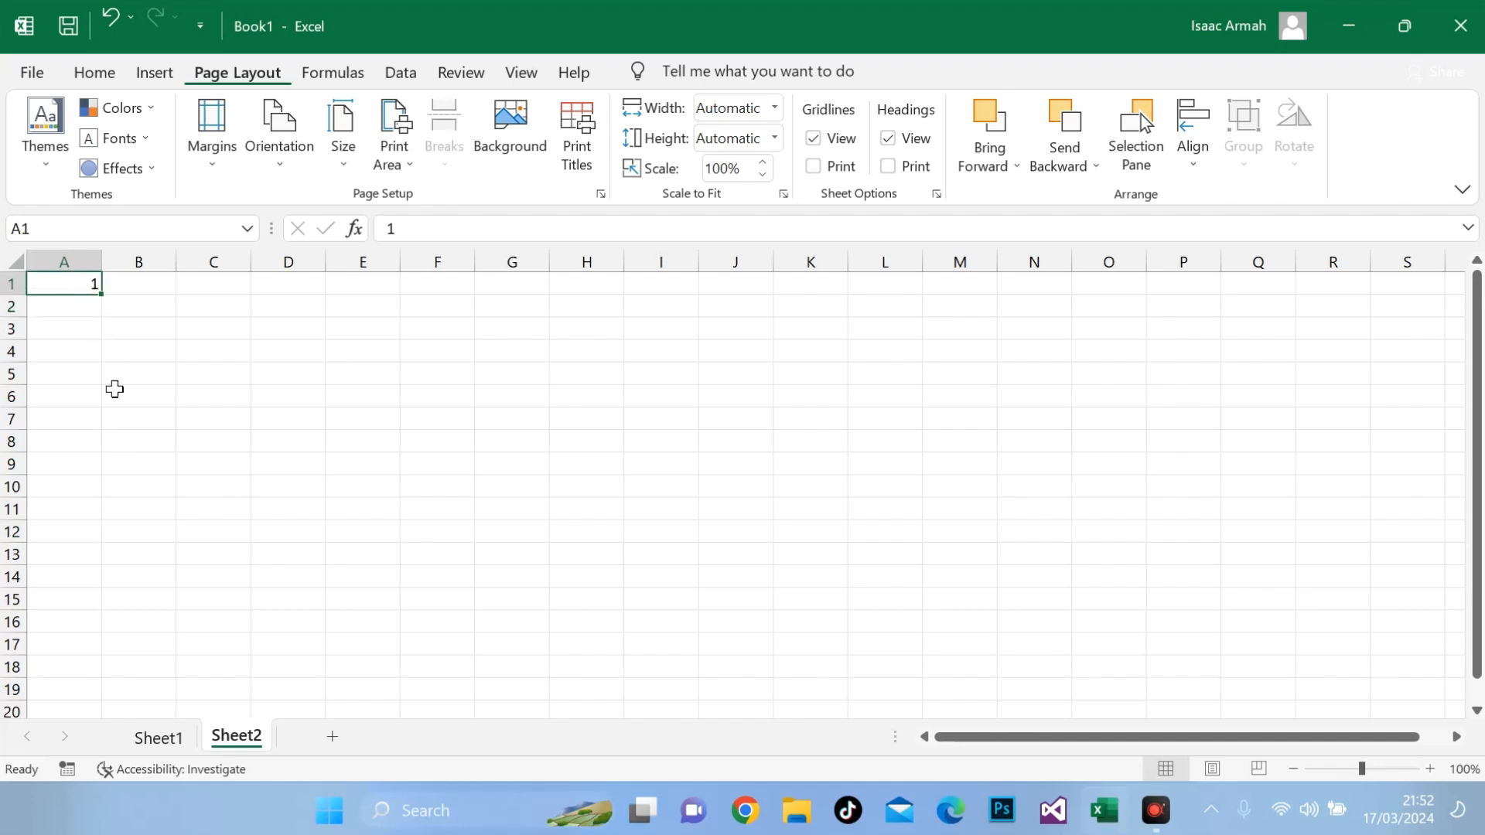
click(78, 301)
text(2)
key(Return)
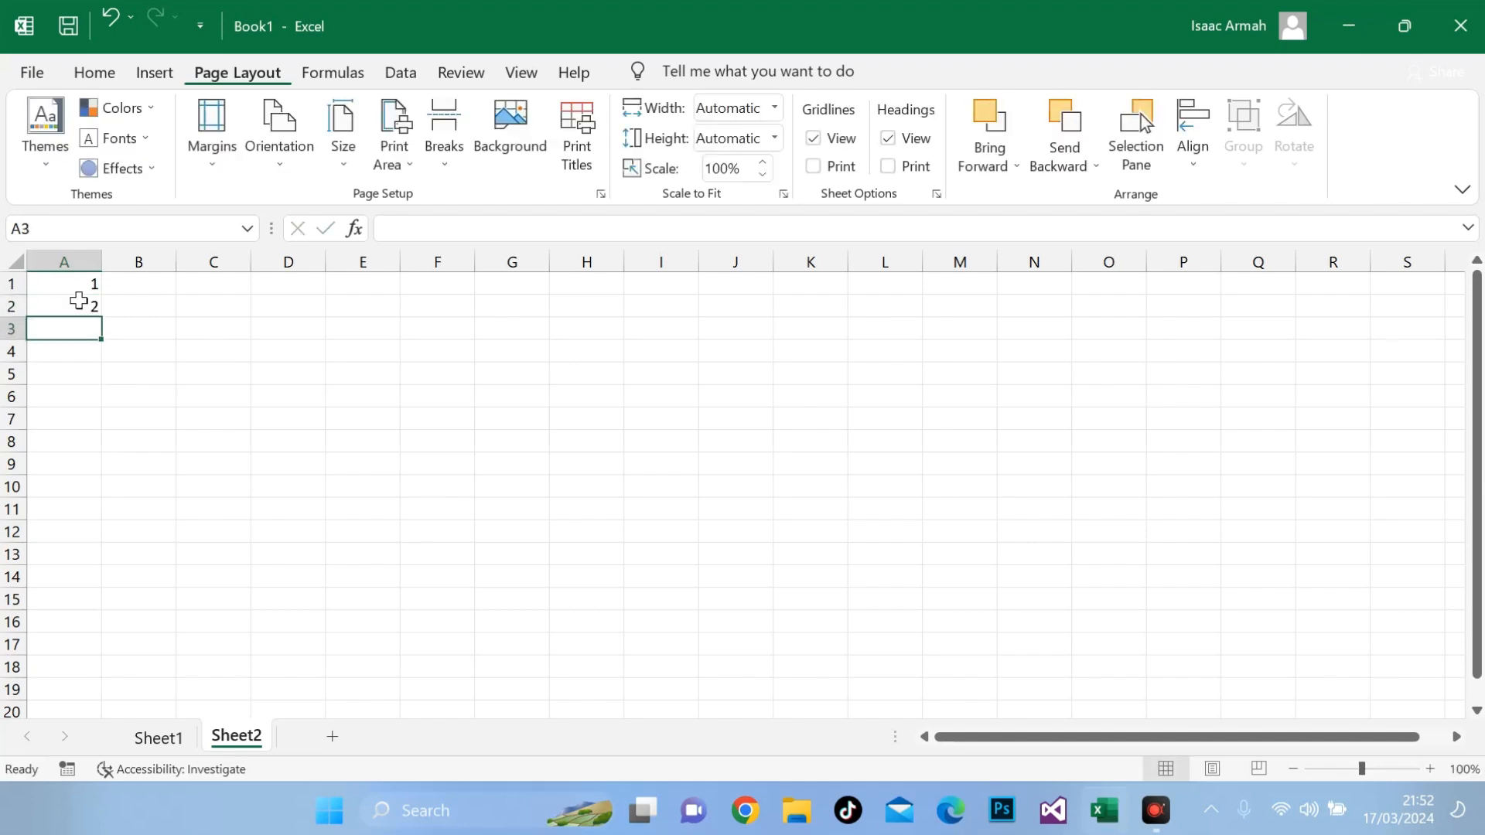
Step: Extend the number series in A1:A2 down column A to cell A18 with AutoFill
drag(86, 289, 85, 316)
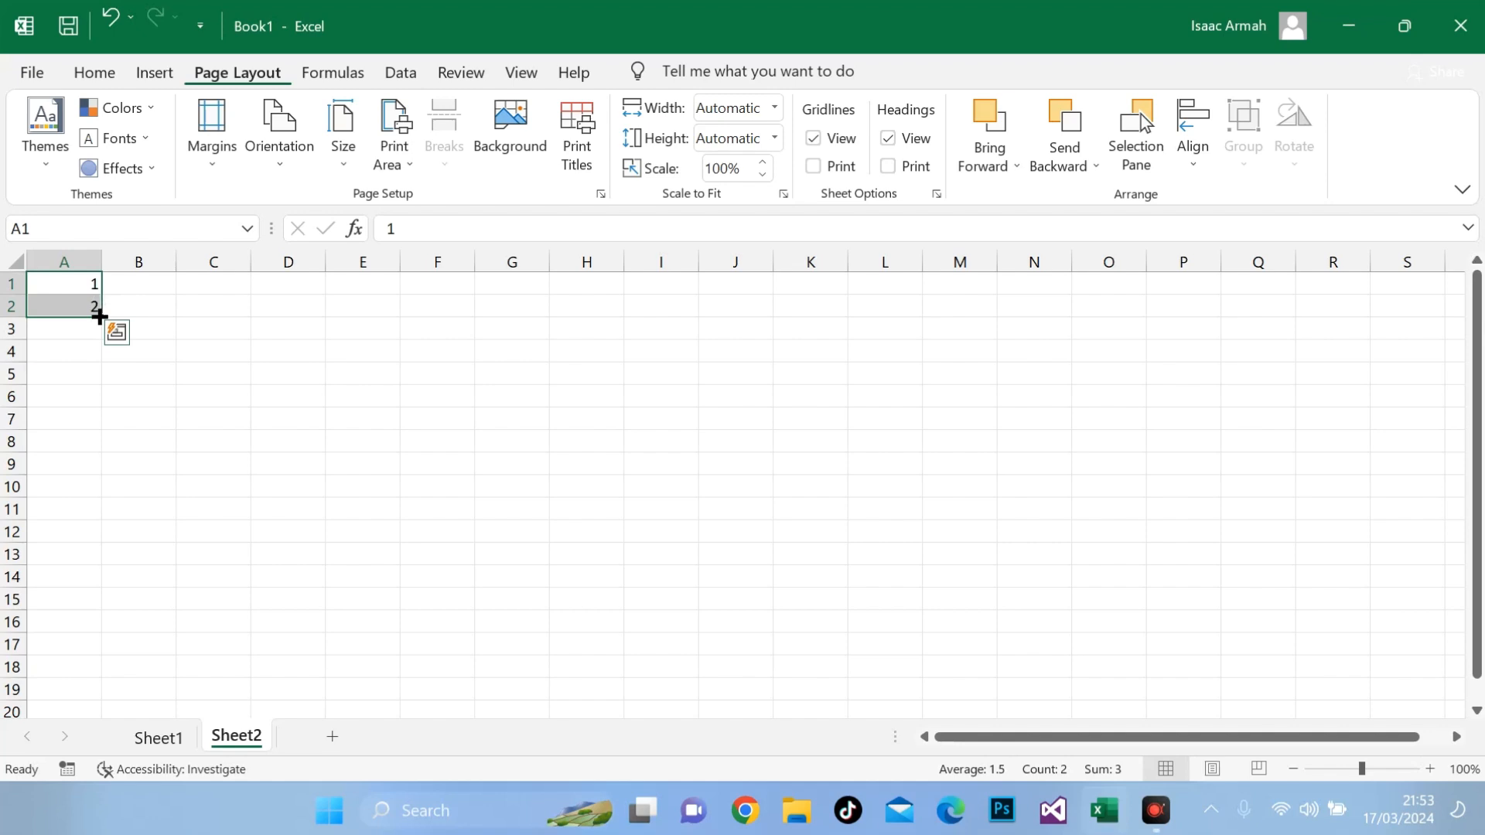
drag(99, 316, 100, 670)
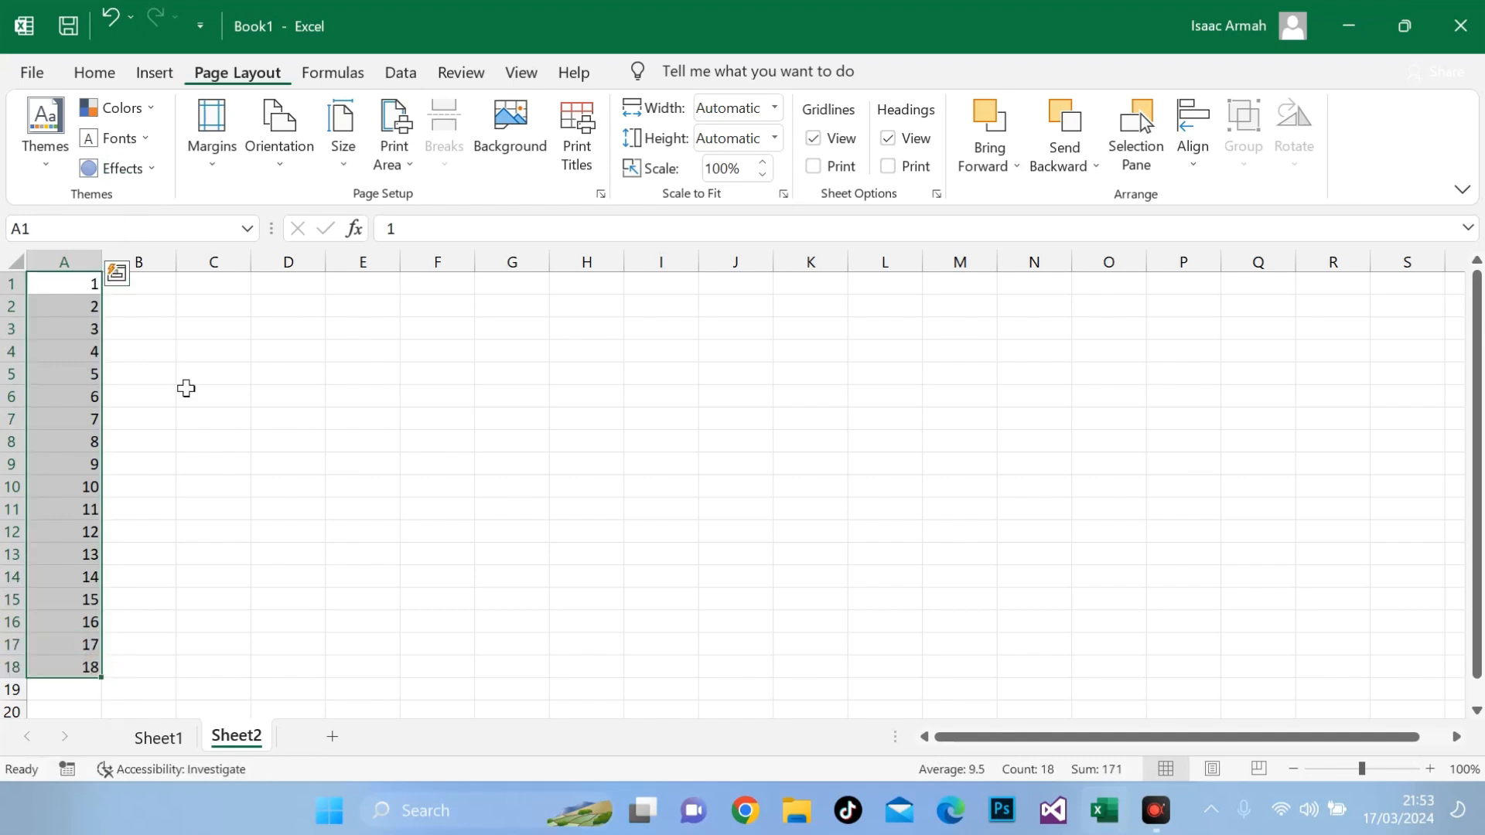
click(212, 301)
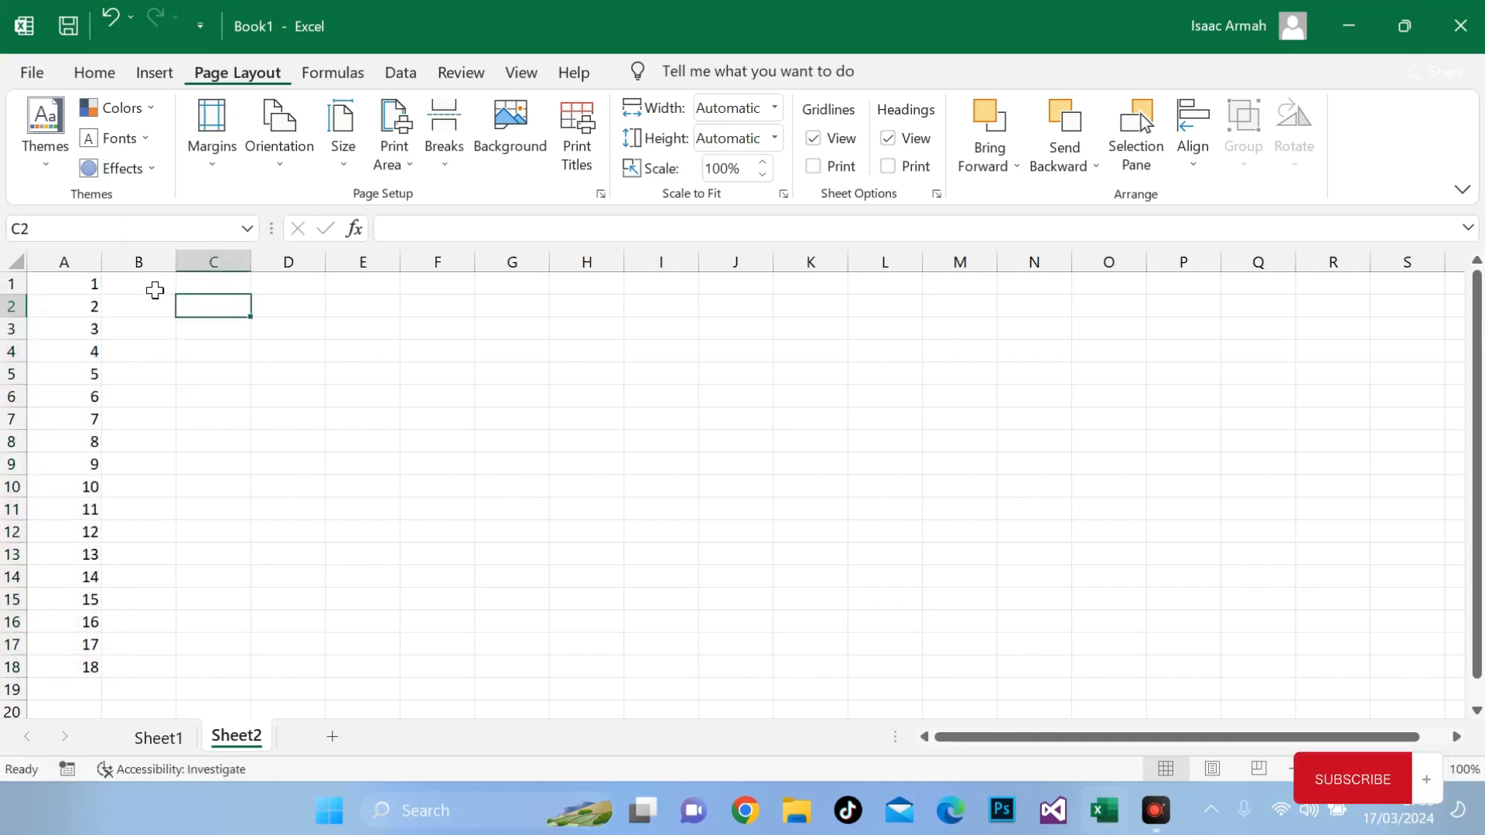
Step: Enter 1 in B1 and 3 in B2, and autofill the odd-number series down to B14
click(155, 290)
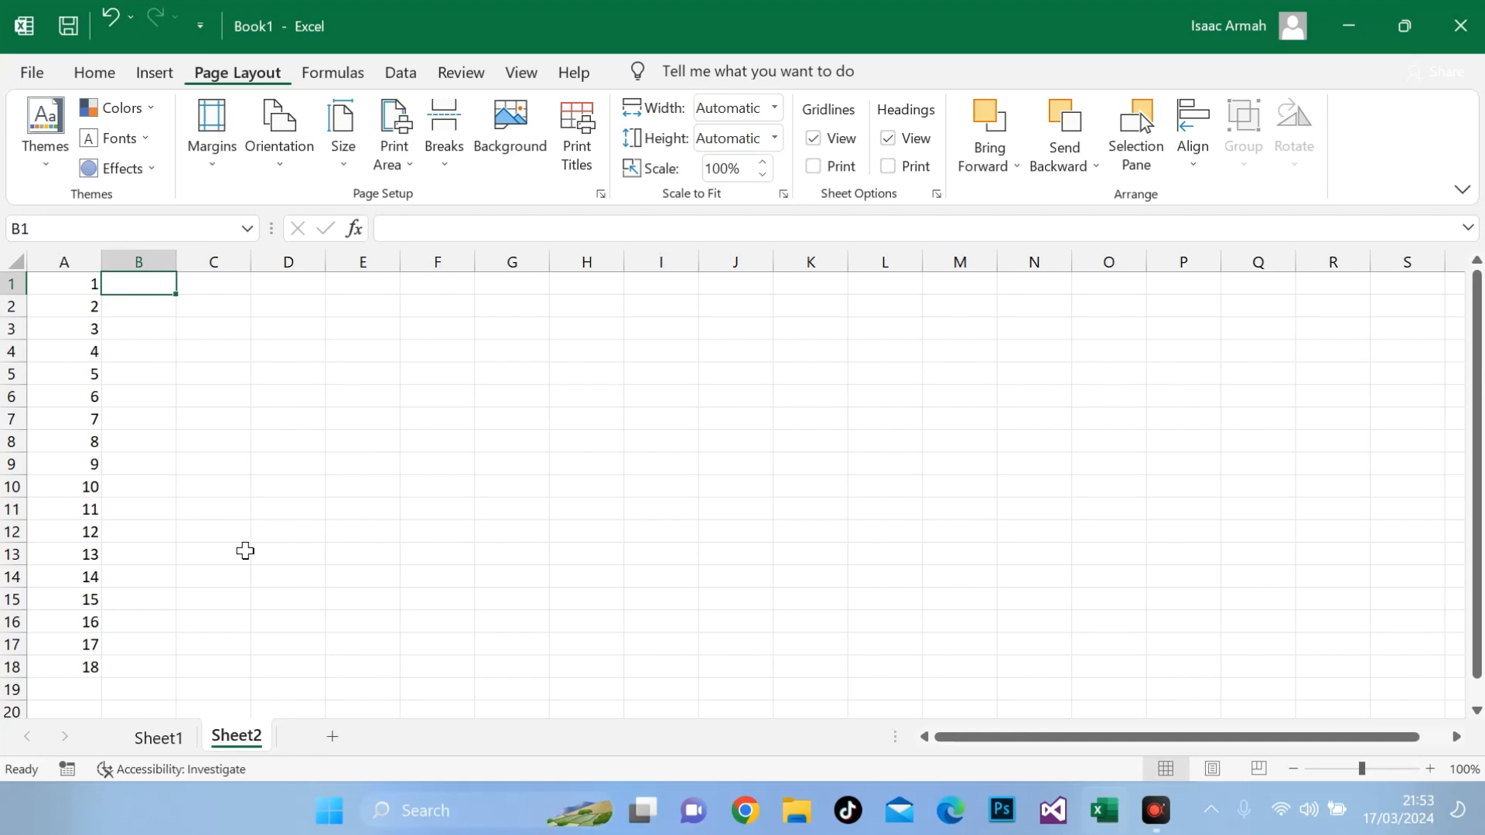
text(1)
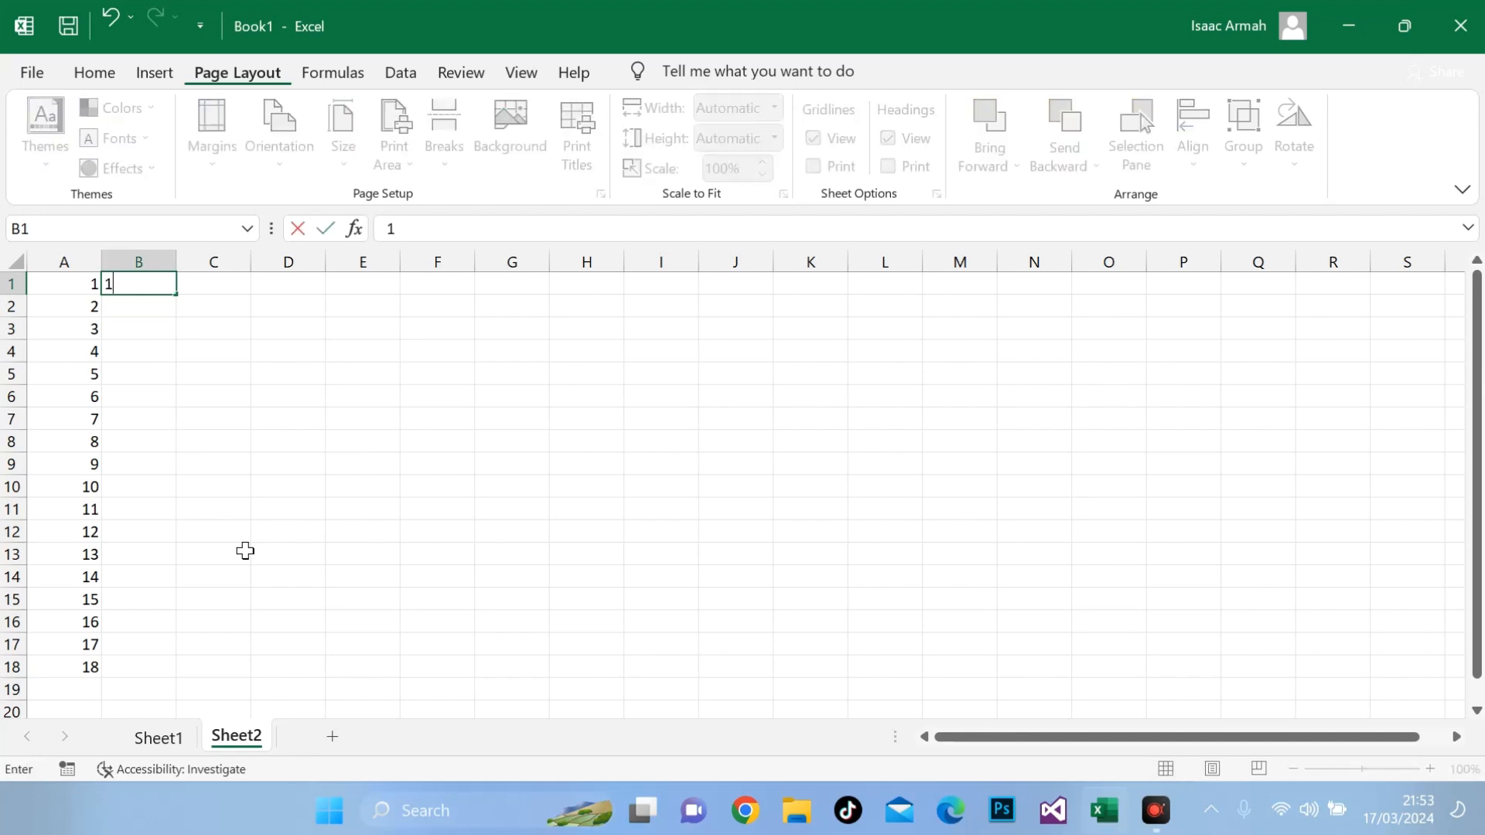
key(Return)
text(3)
key(Return)
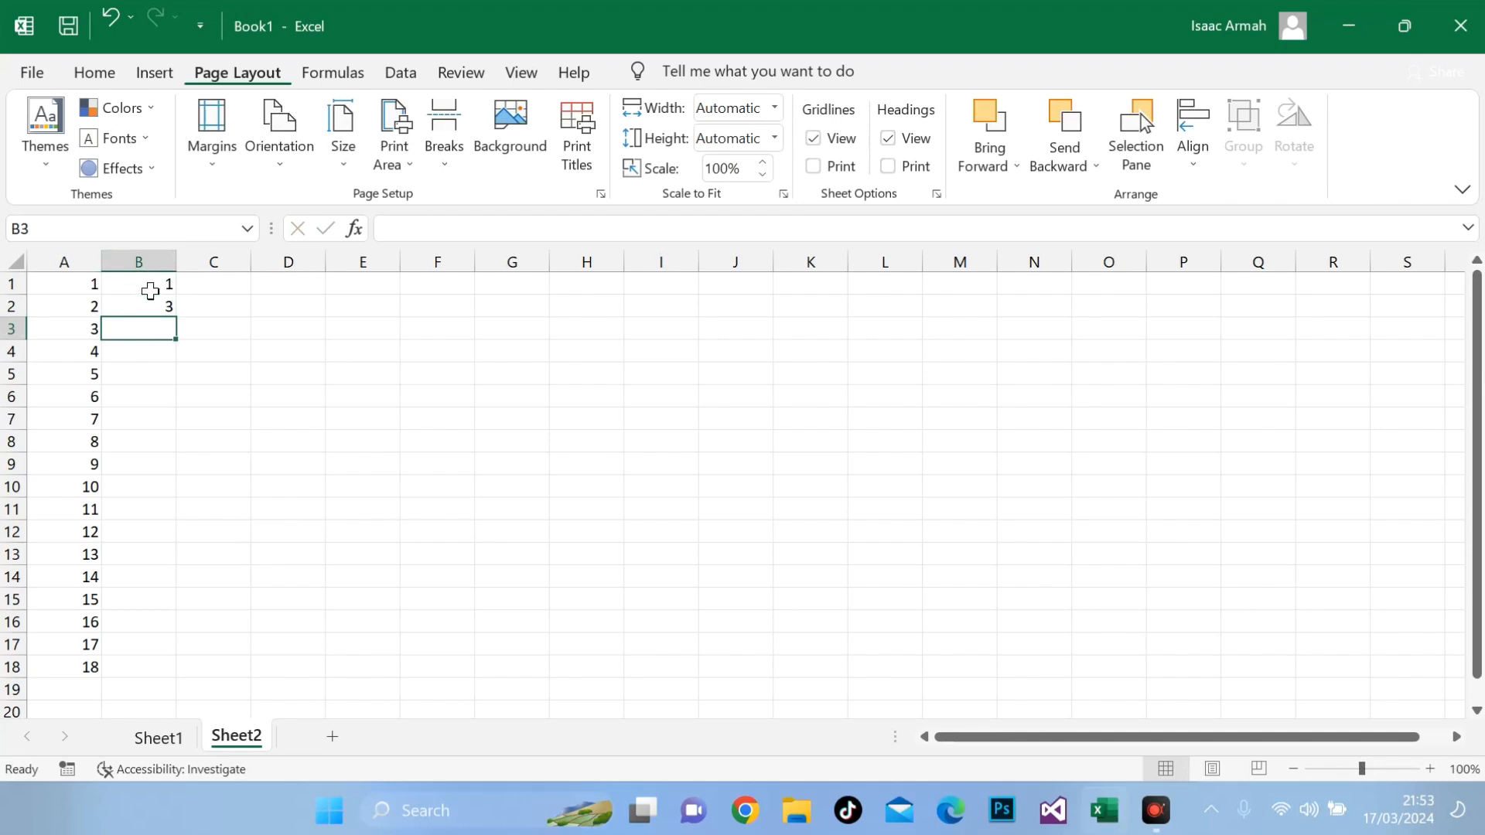
drag(150, 287, 152, 310)
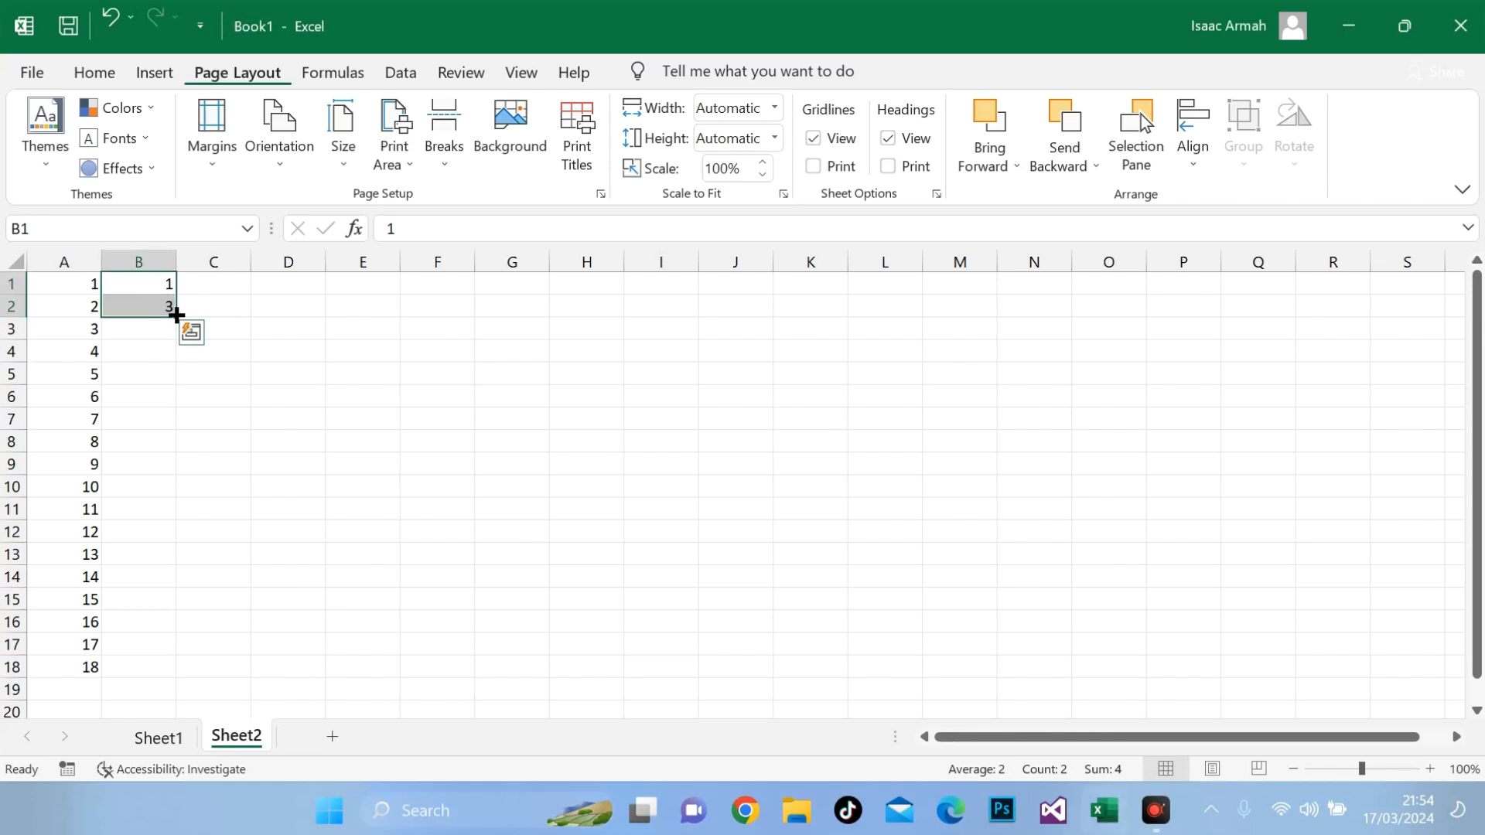
drag(176, 315, 177, 585)
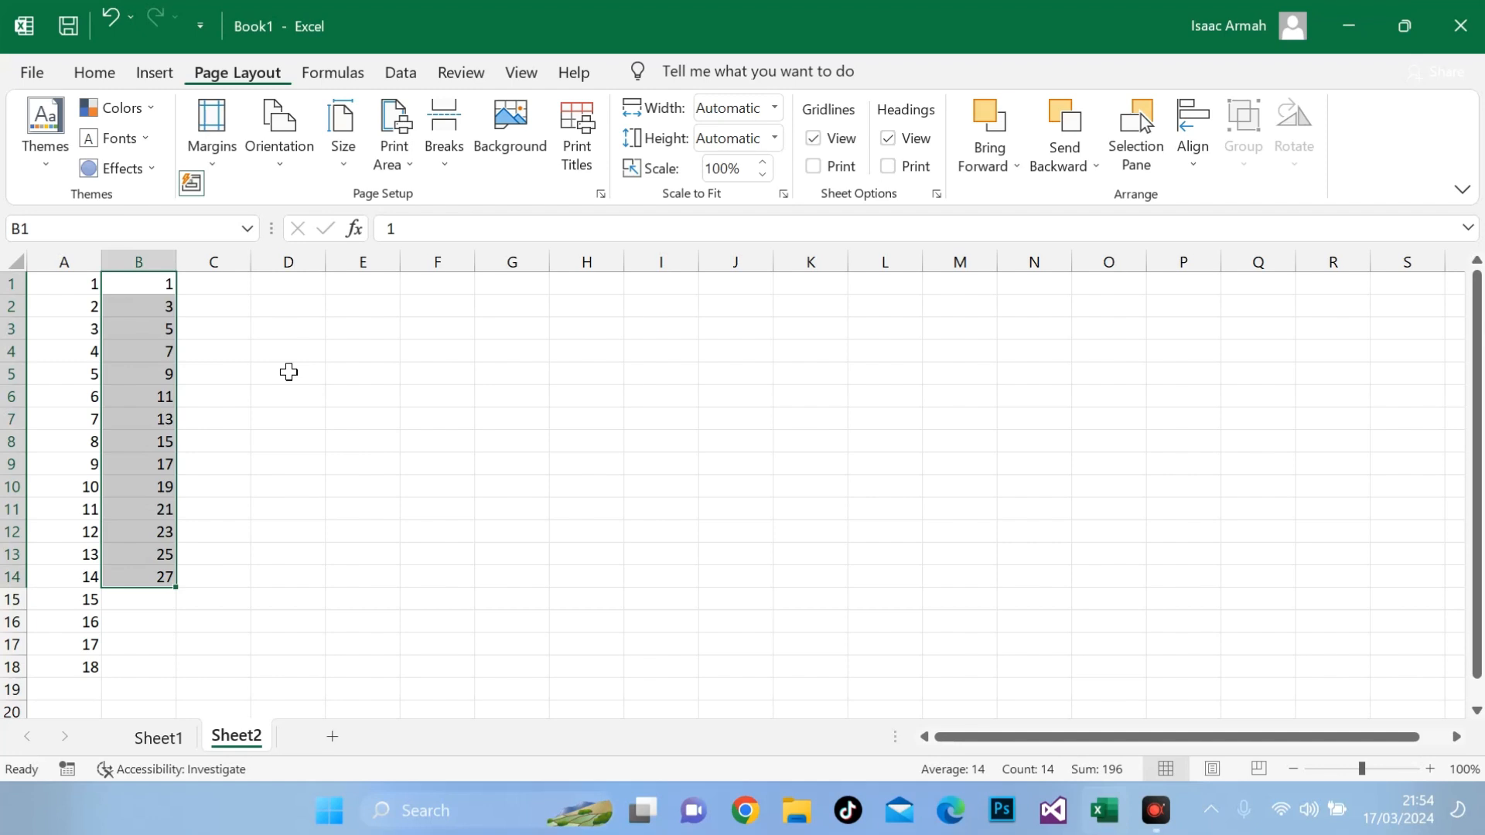
Step: Enter 2 in C1 and 4 in C2, and autofill the even-number series down to C19
click(237, 287)
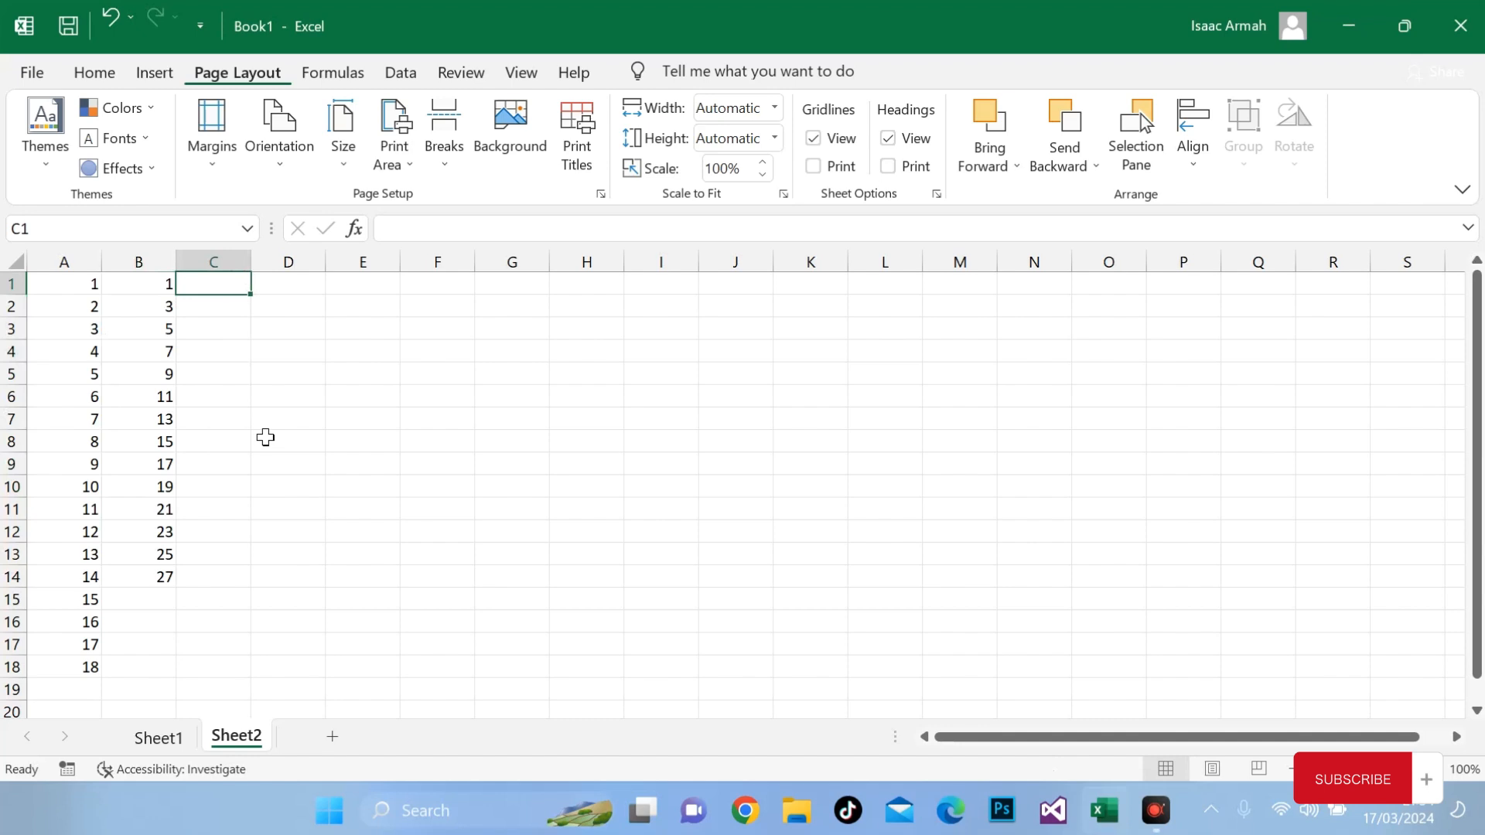
text(2)
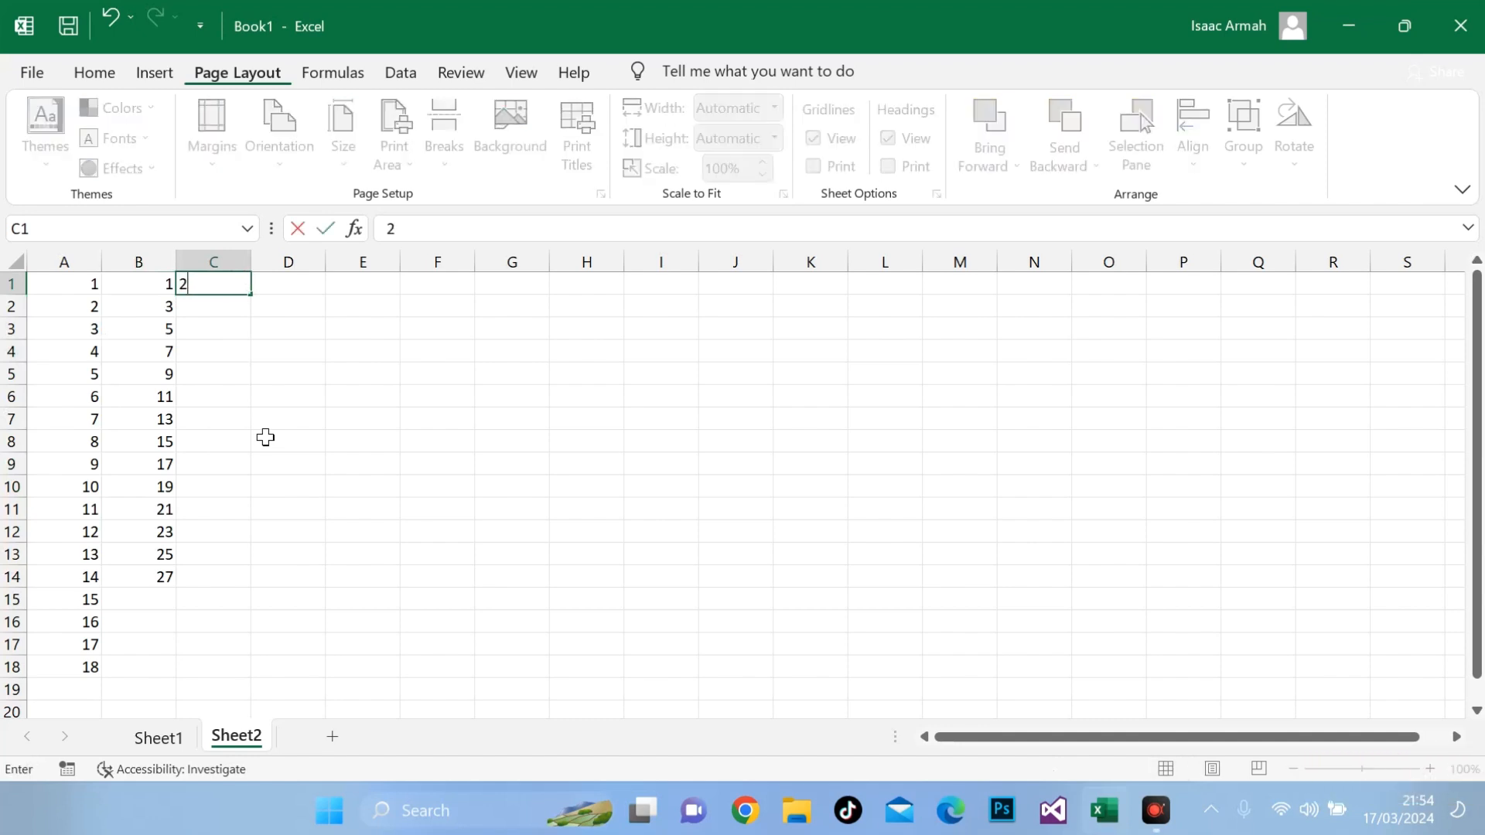
key(Return)
text(4)
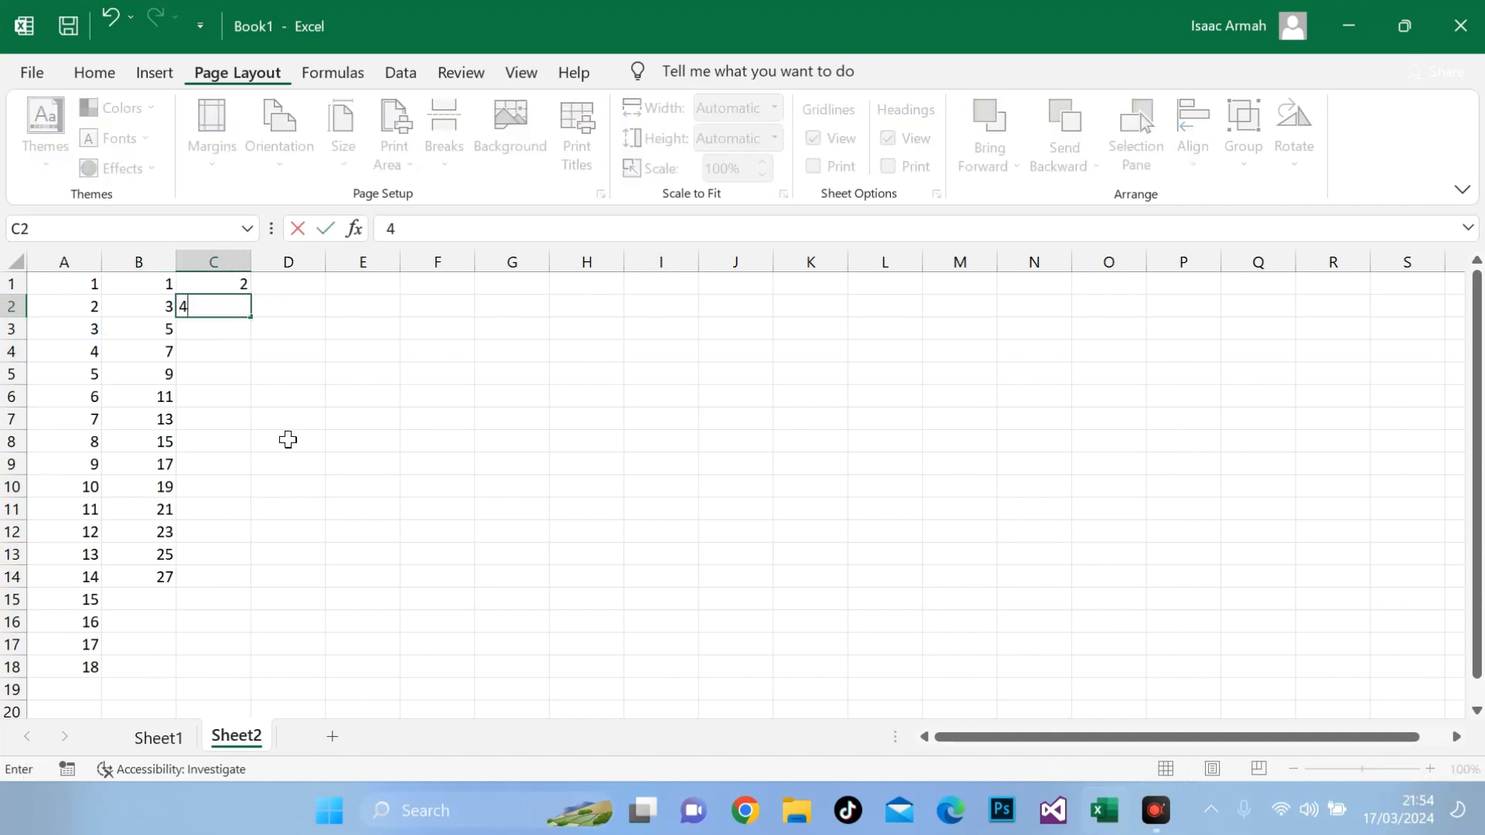
click(276, 395)
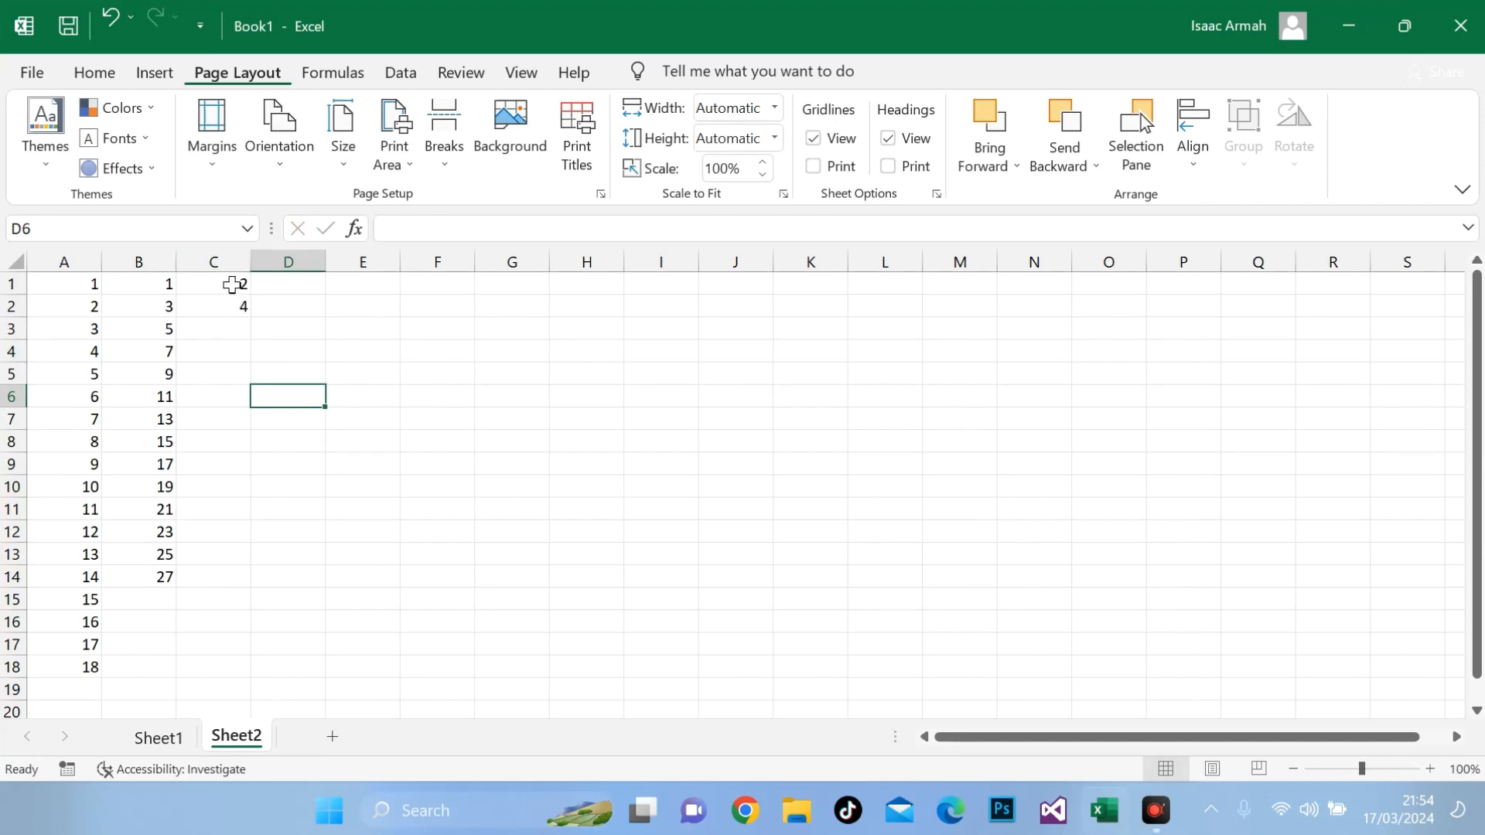
drag(232, 285, 251, 692)
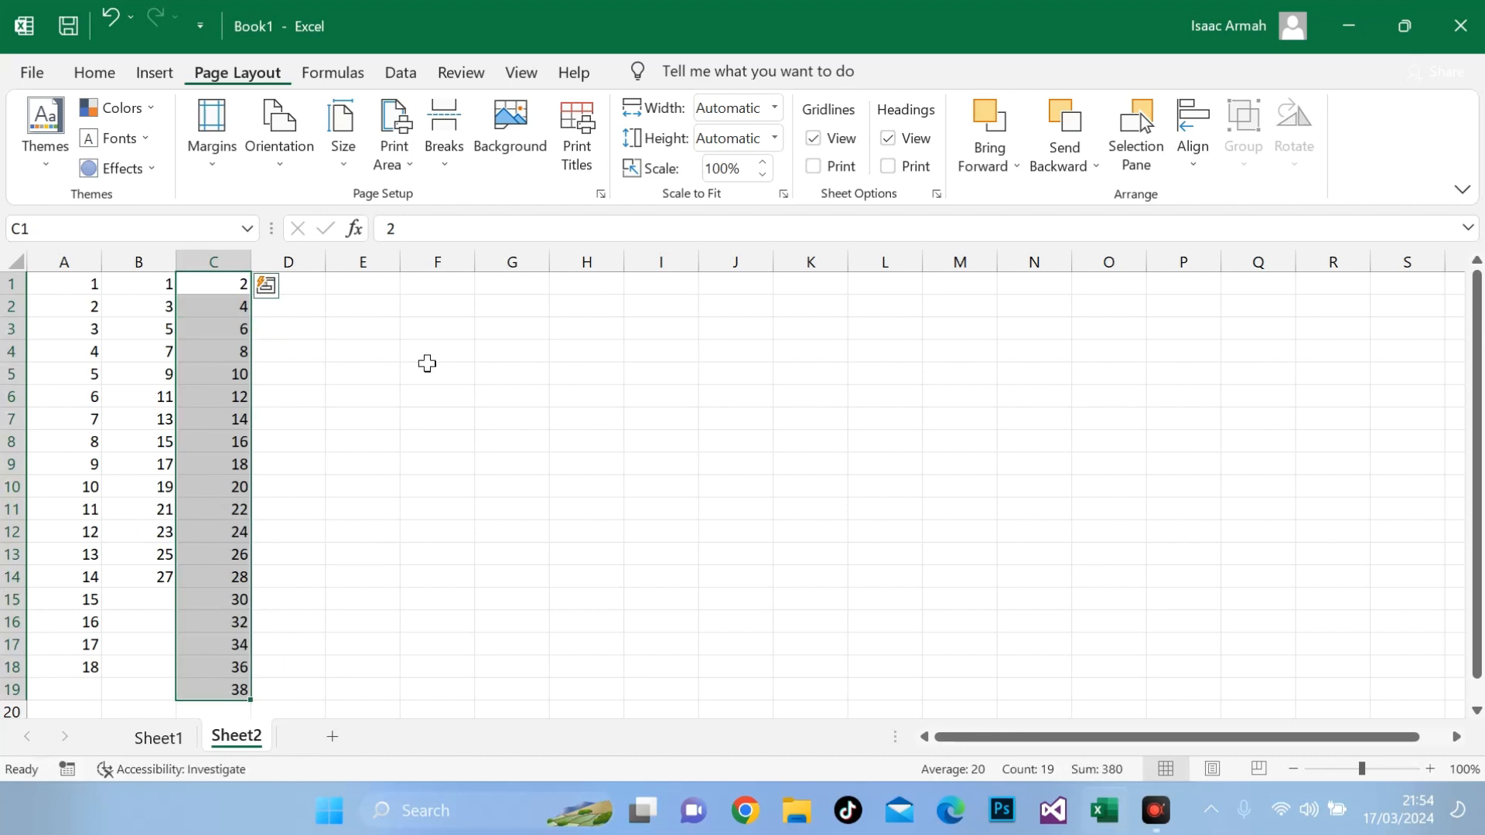
Step: Enter Monday in E1 and Tuesday in E2, and autofill the weekday series down column E
click(390, 292)
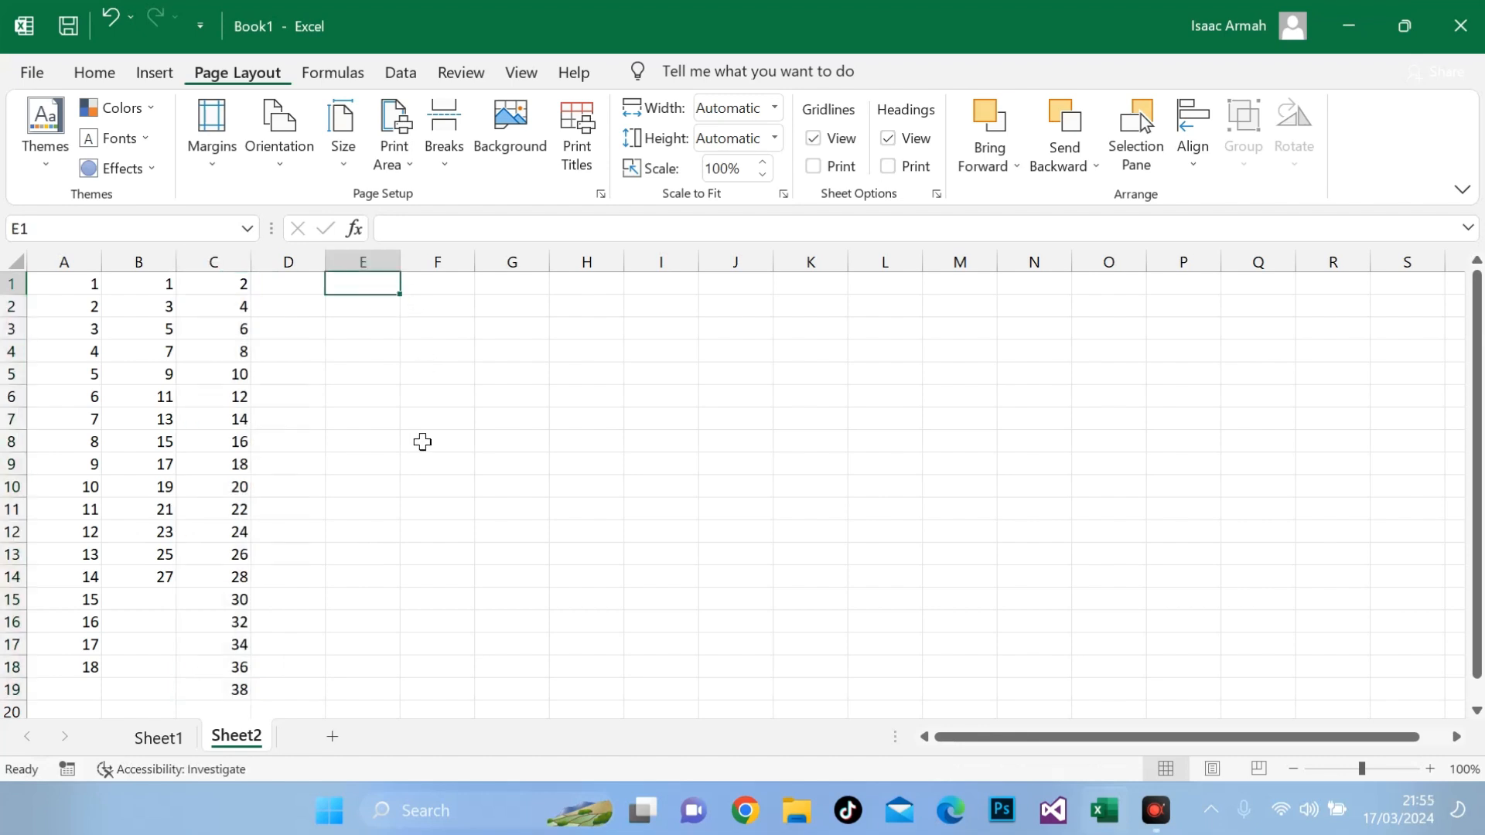
text(mond)
text(ay)
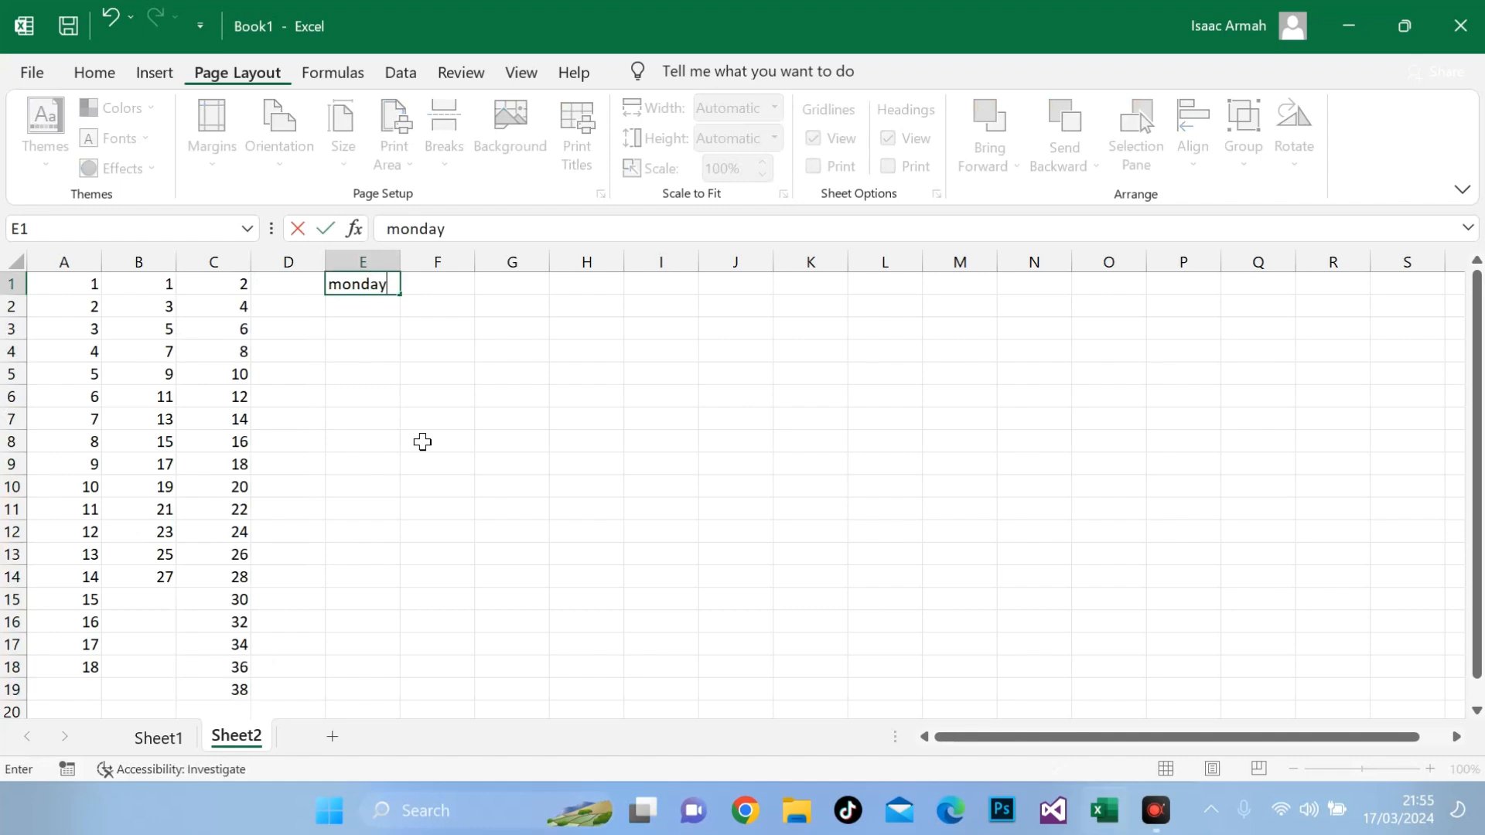
key(Return)
text(tuesday)
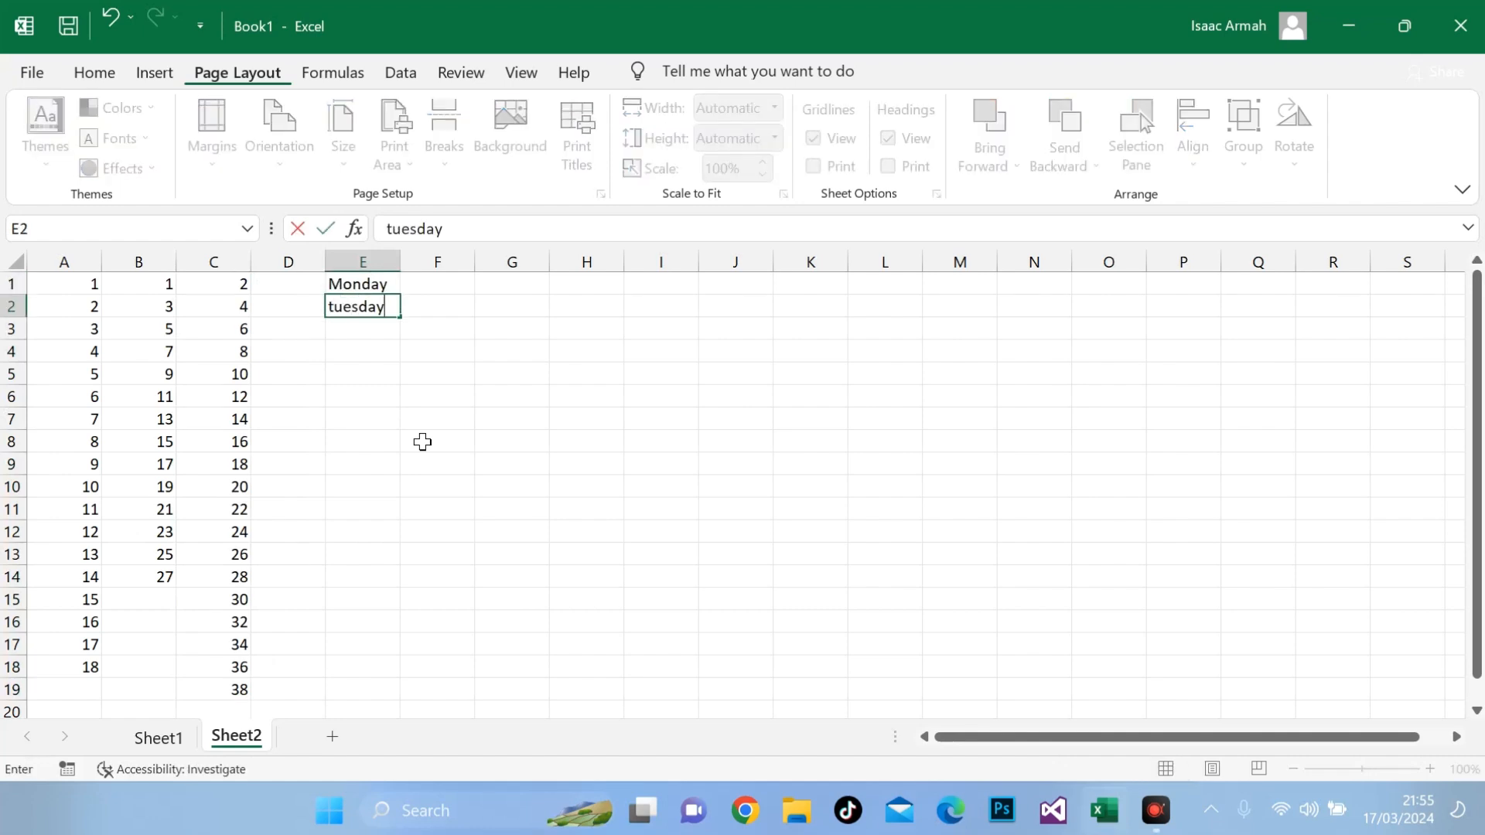
key(Return)
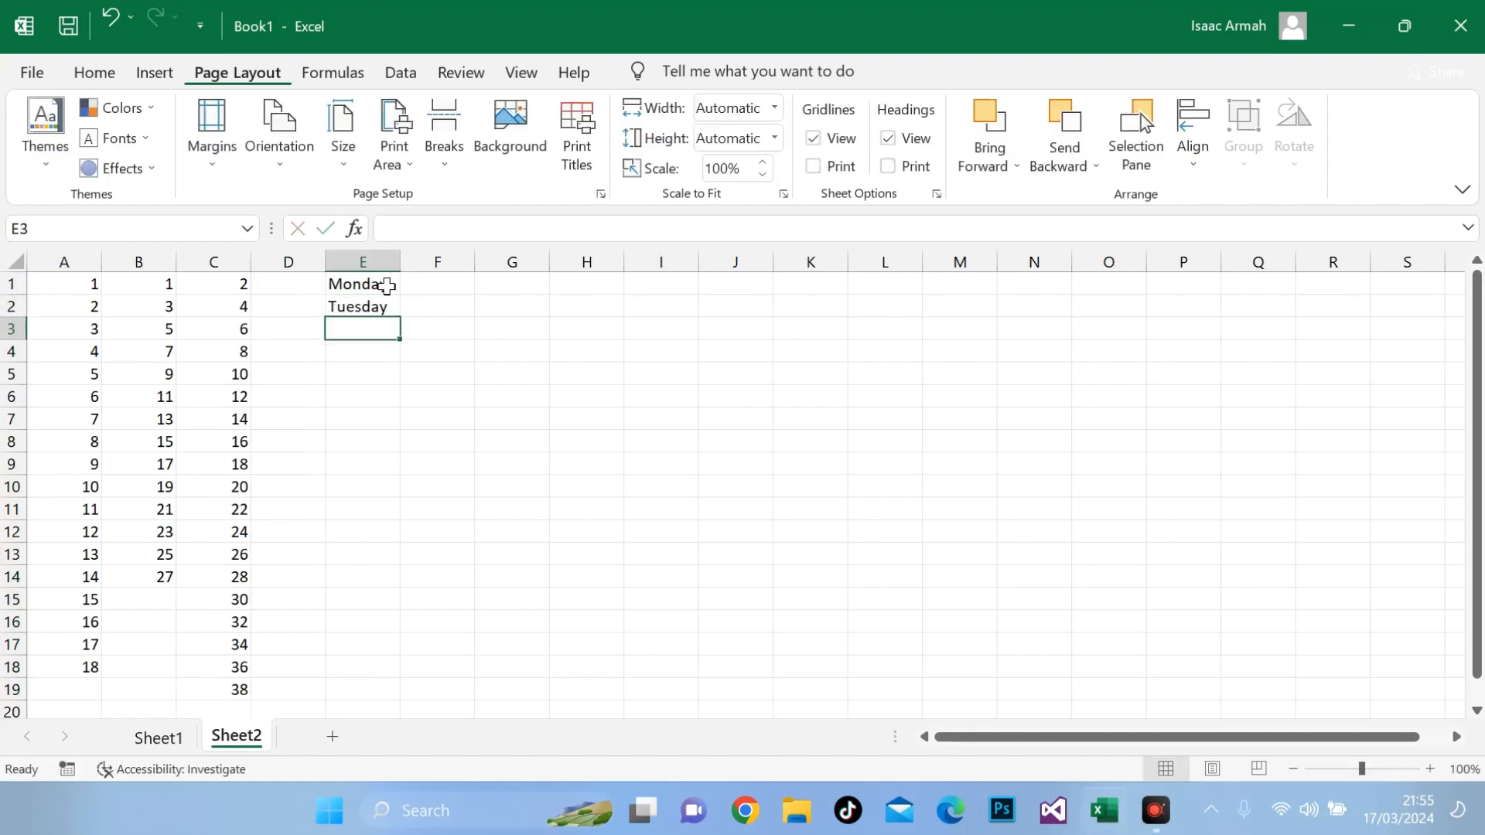
drag(382, 285, 387, 306)
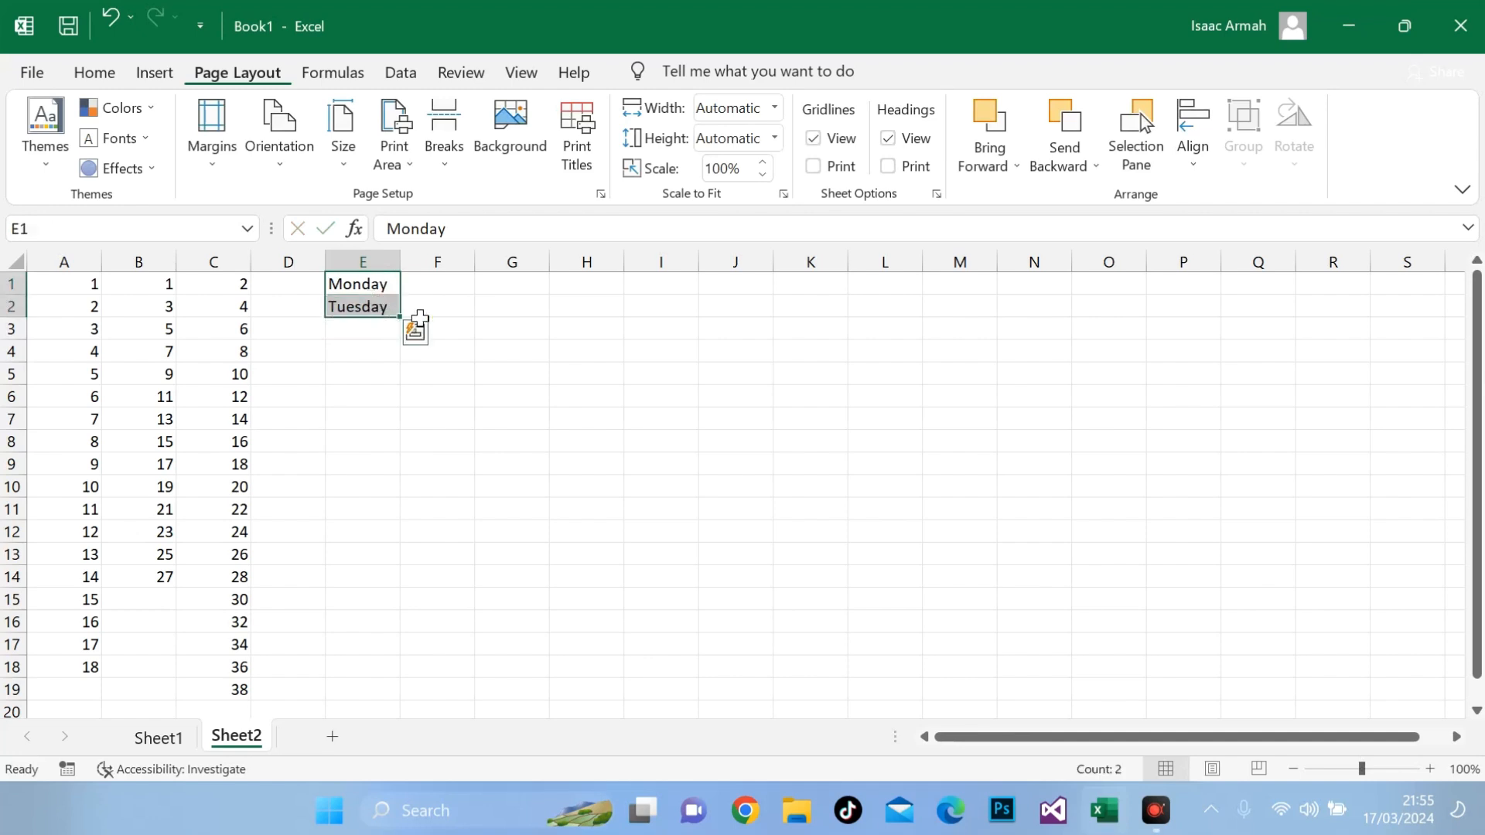
drag(402, 317, 403, 527)
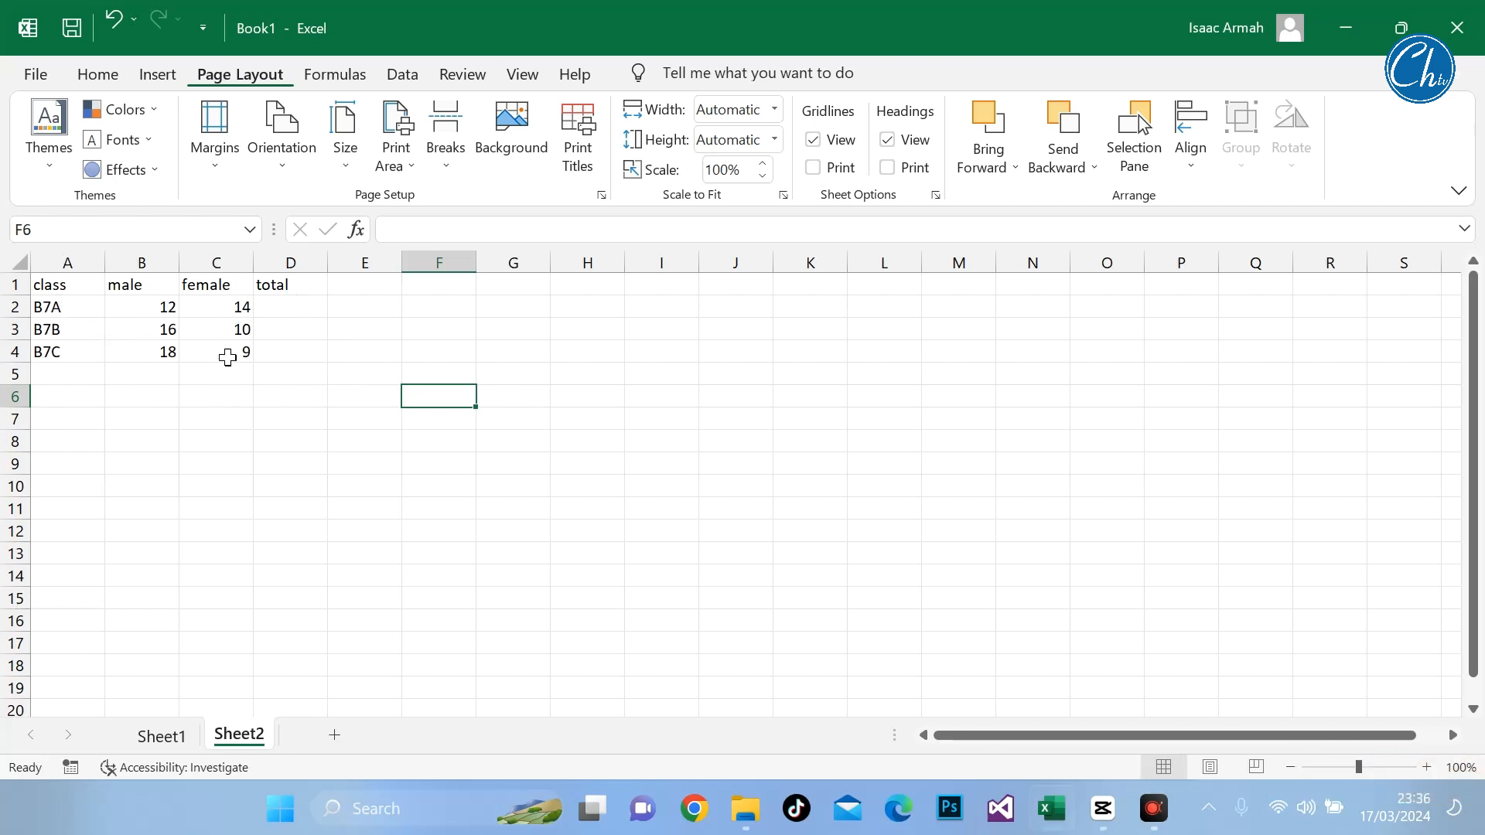
Step: Enter the formula =B2+C2 in D2 to total the male and female counts for class B7A
click(297, 313)
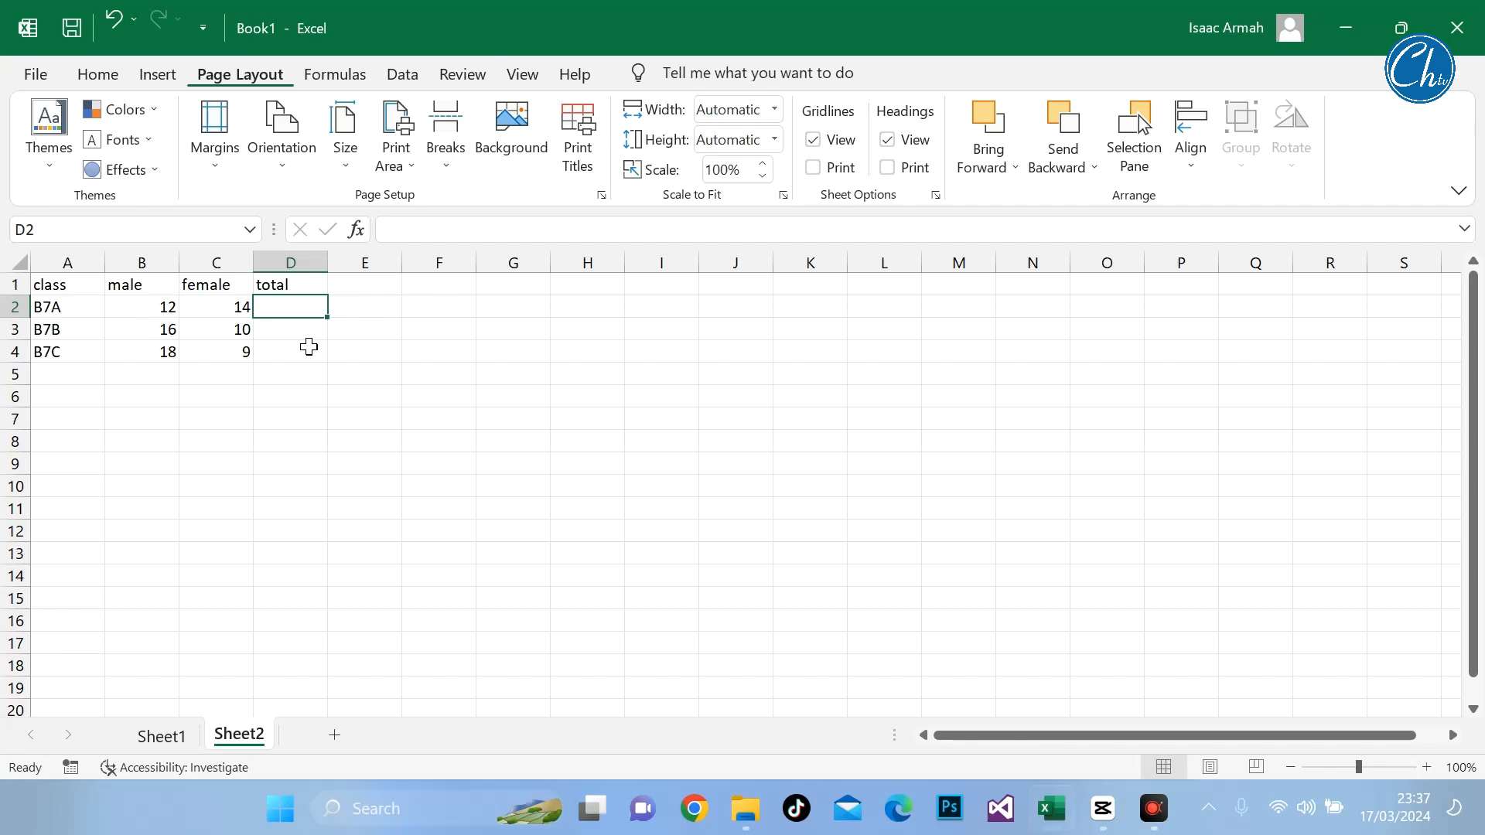
text(=)
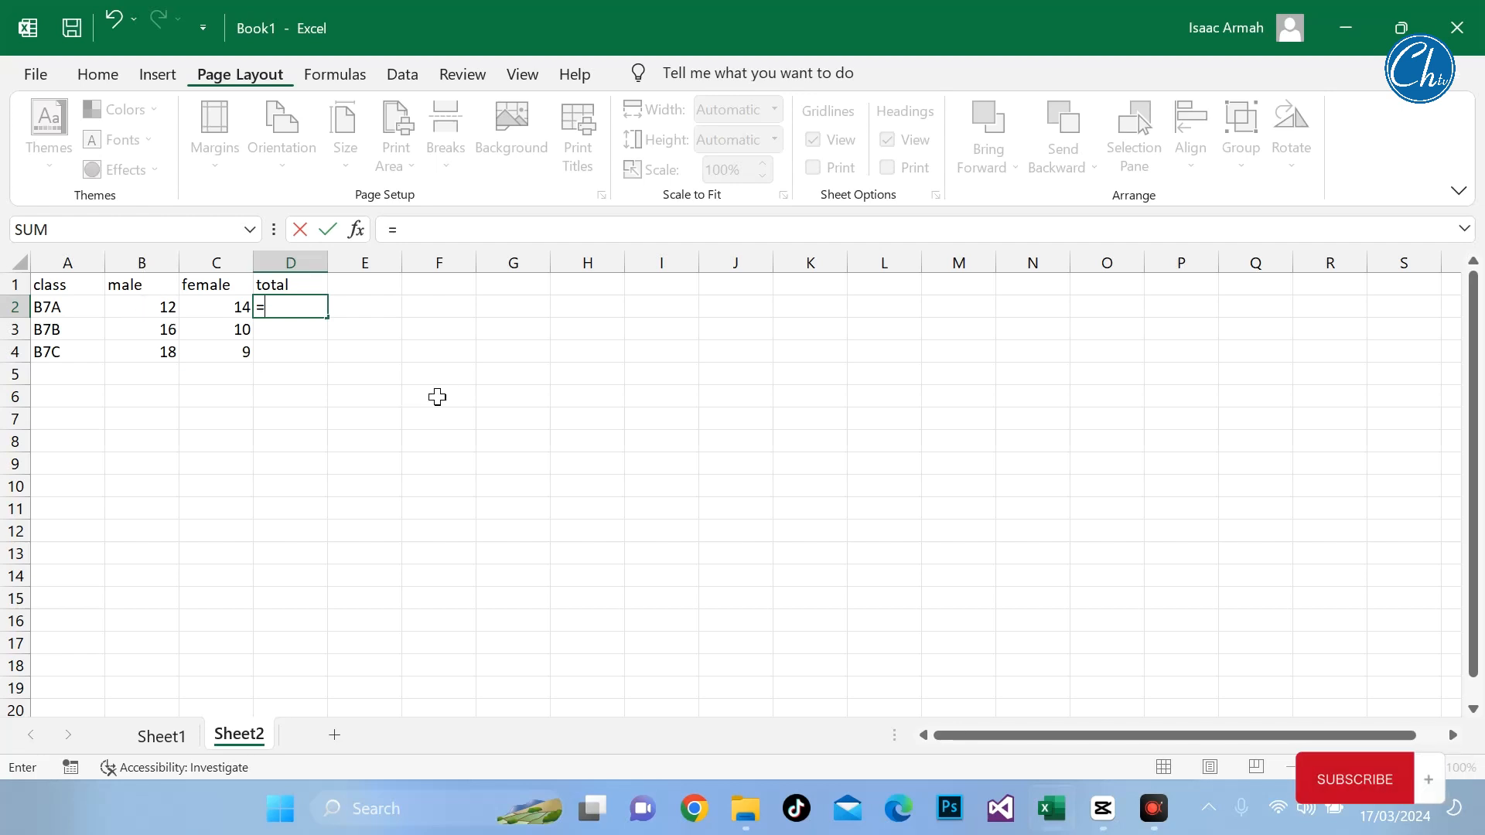
text(B2)
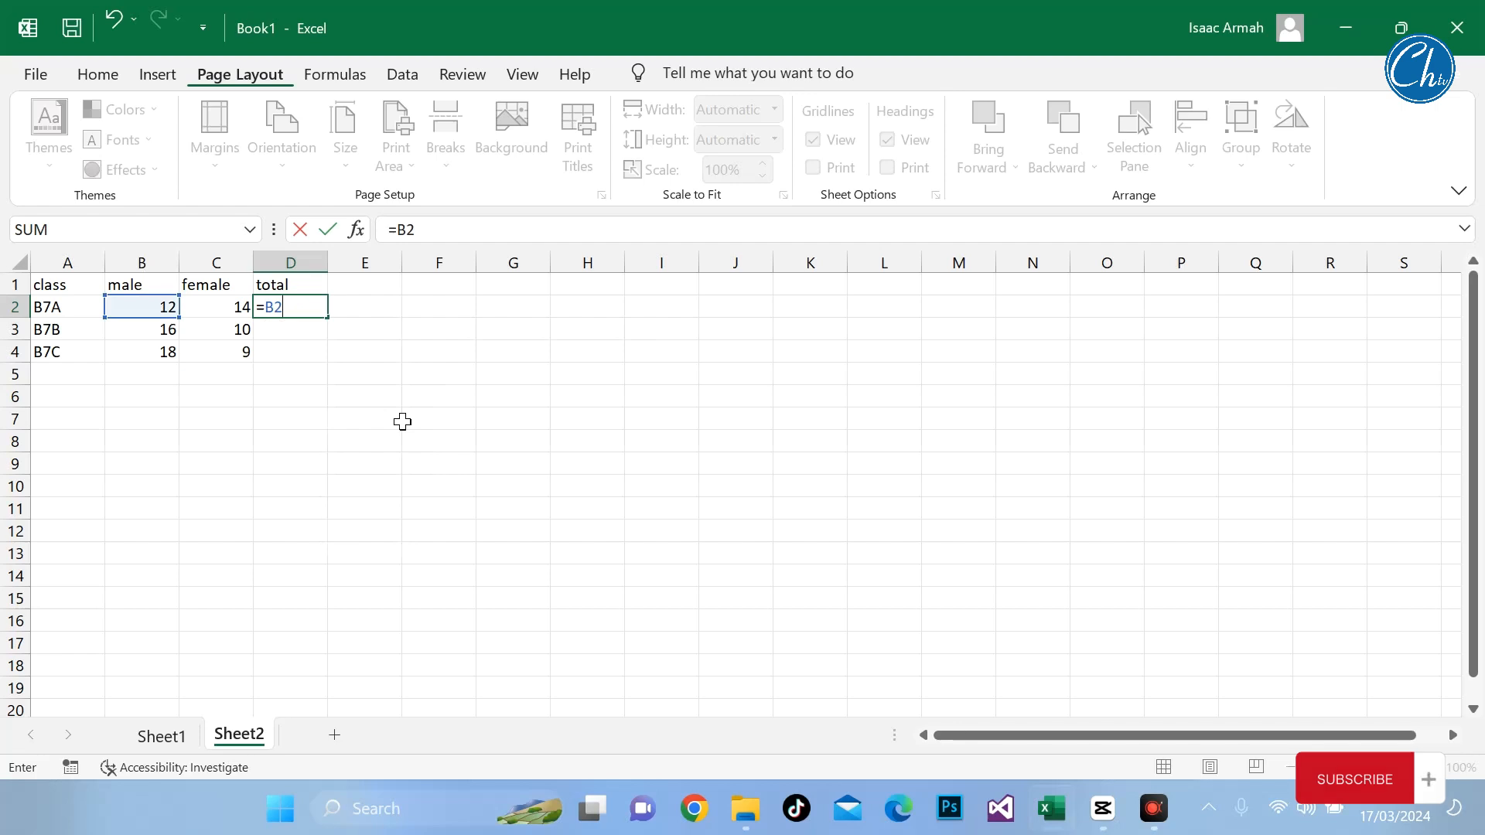
text(+)
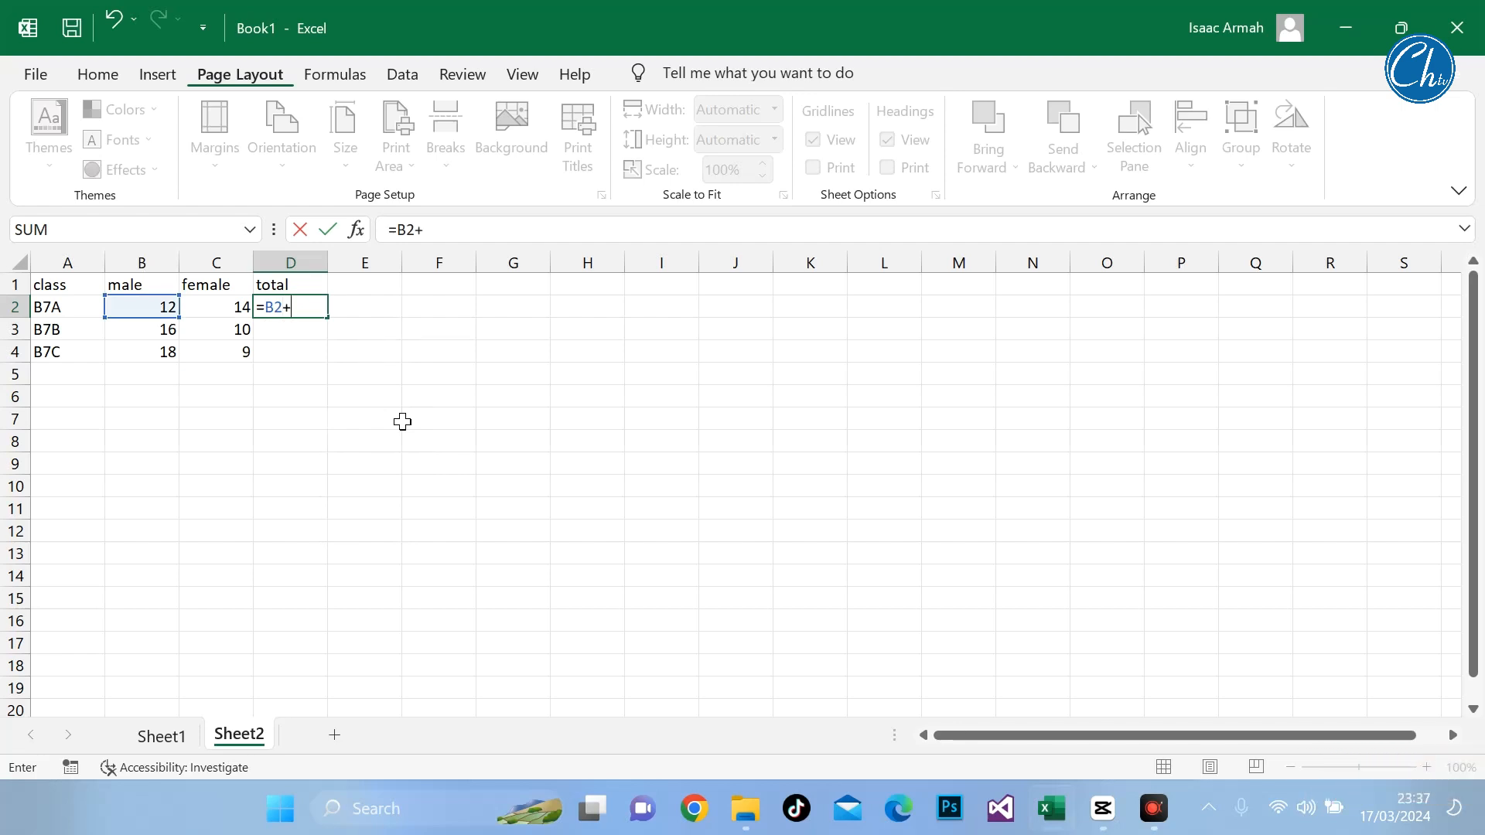
text(C)
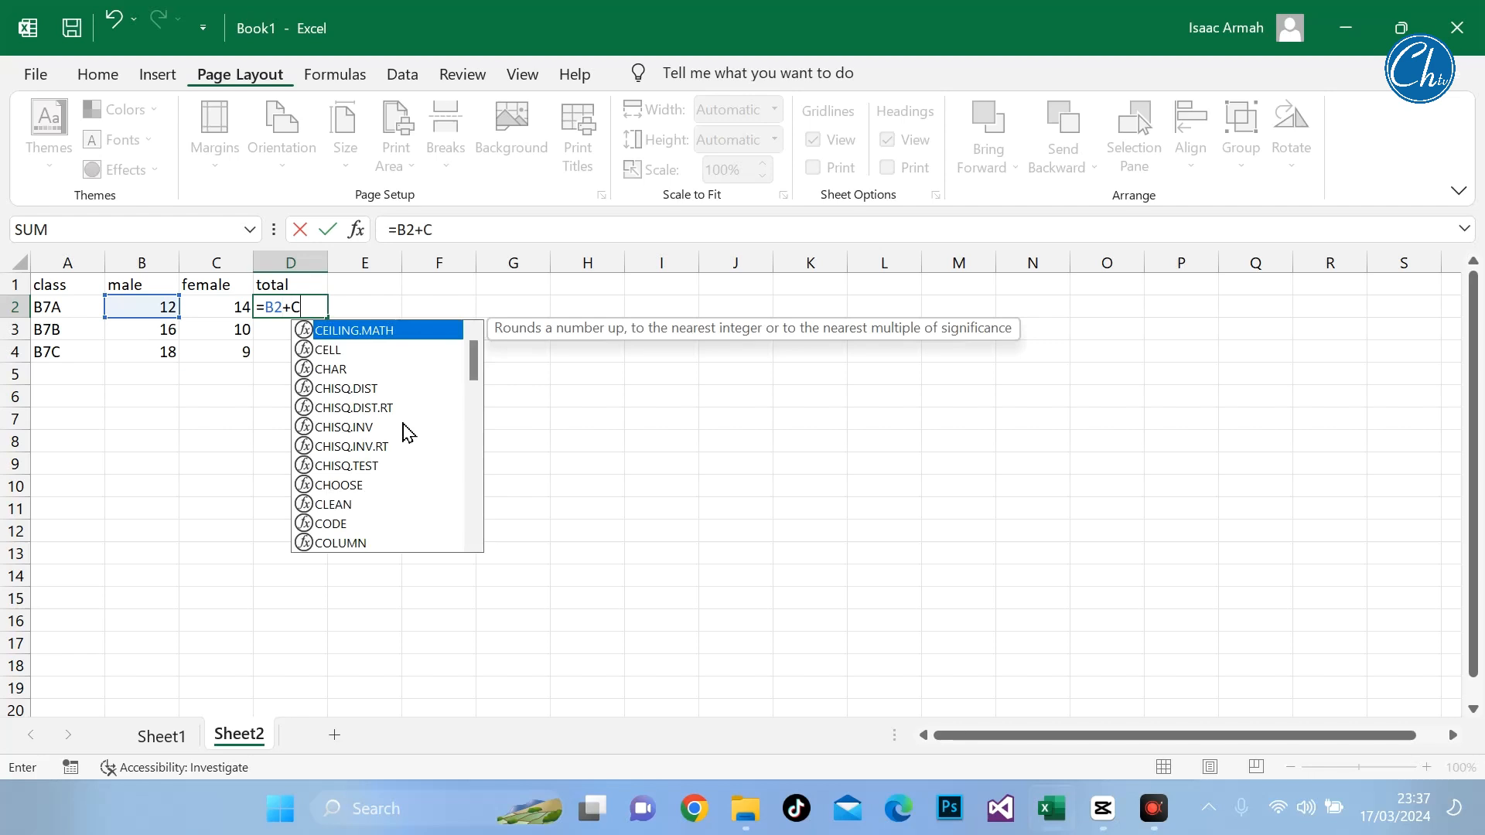
text(2)
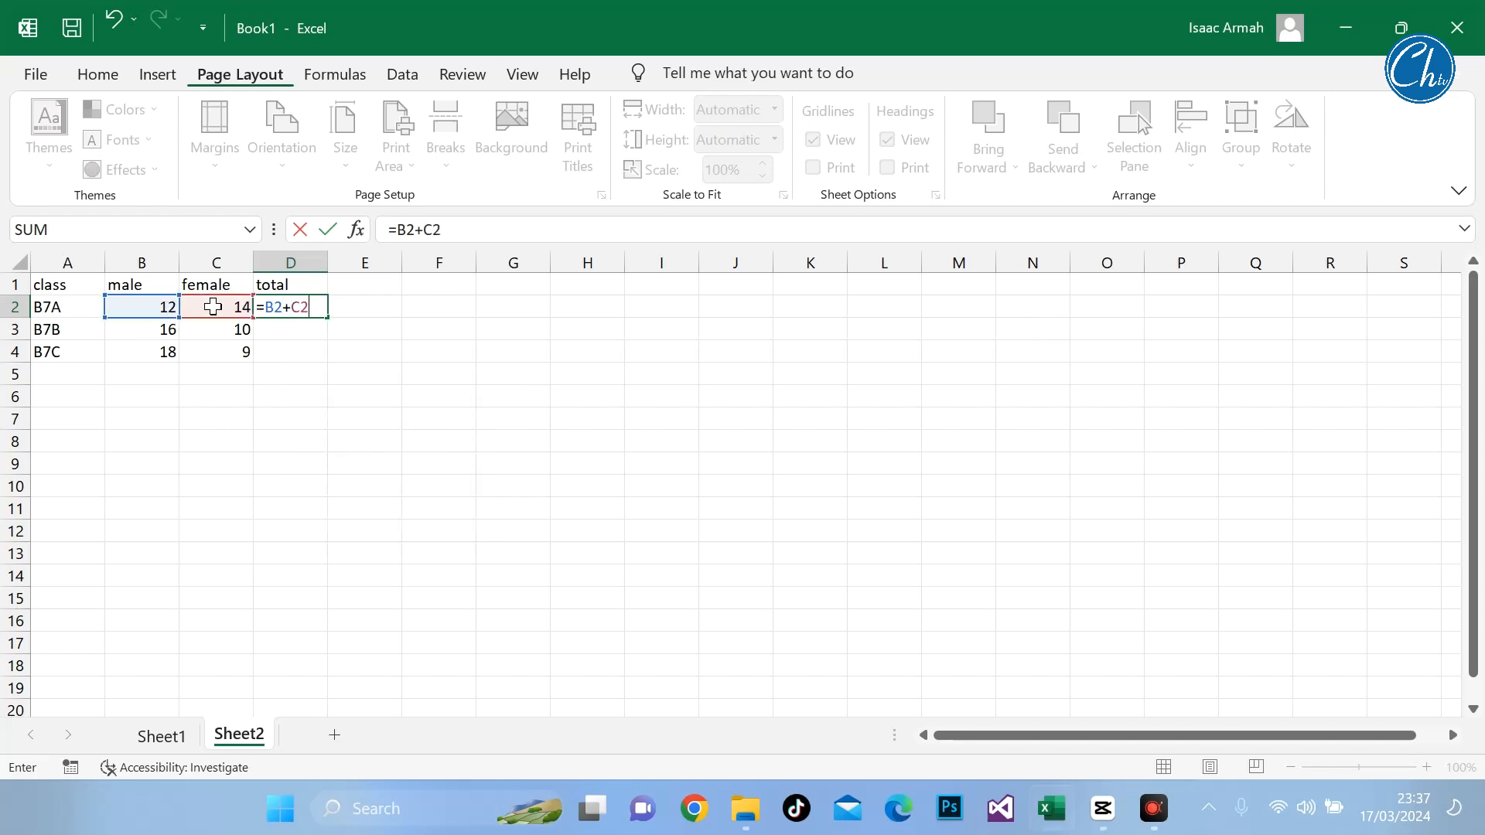
key(Return)
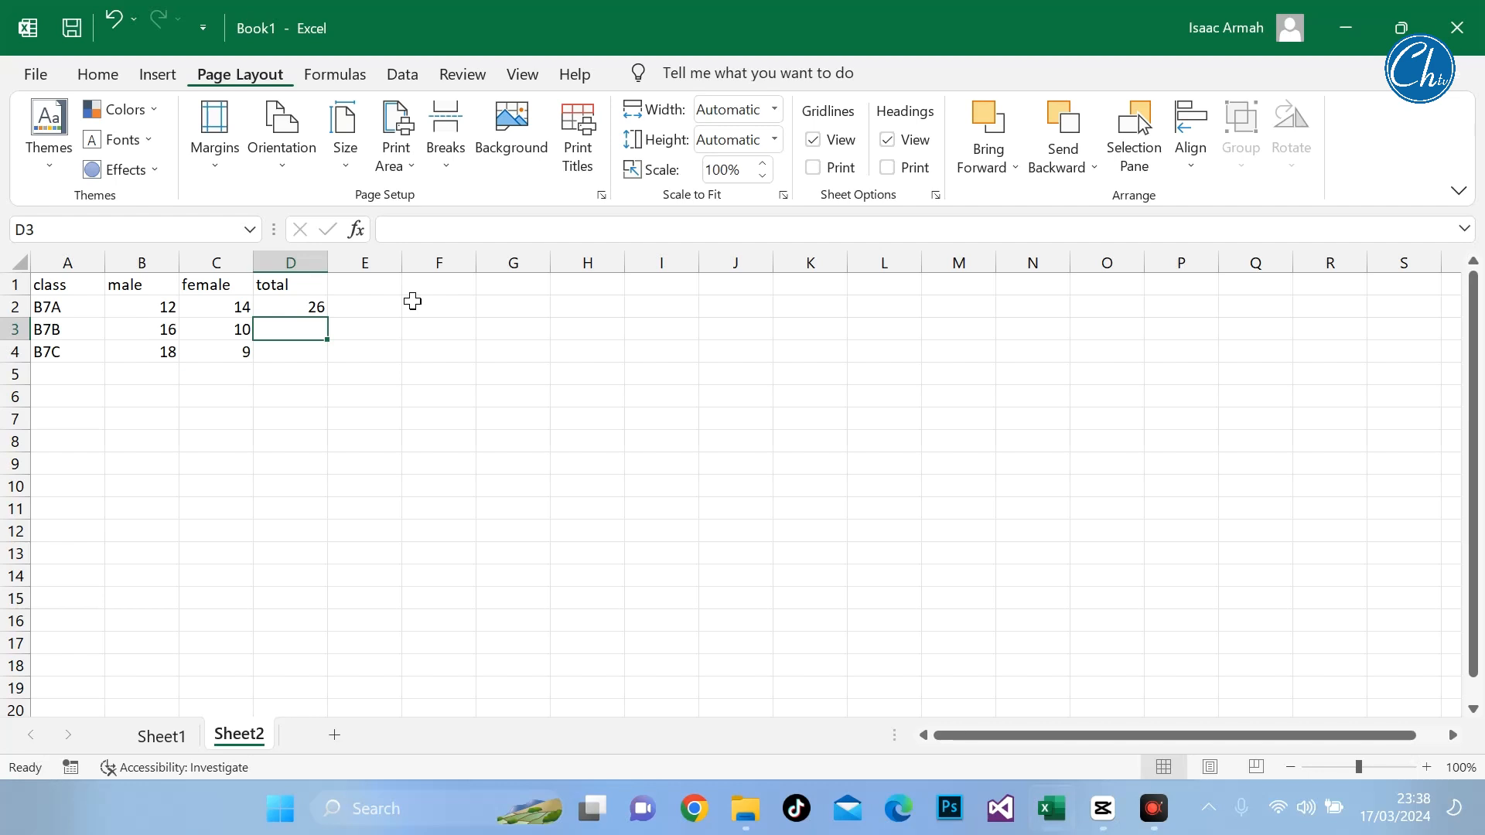
Step: Enter the formula =B3+C3 in D3 to total the male and female counts for class B7B
text(=)
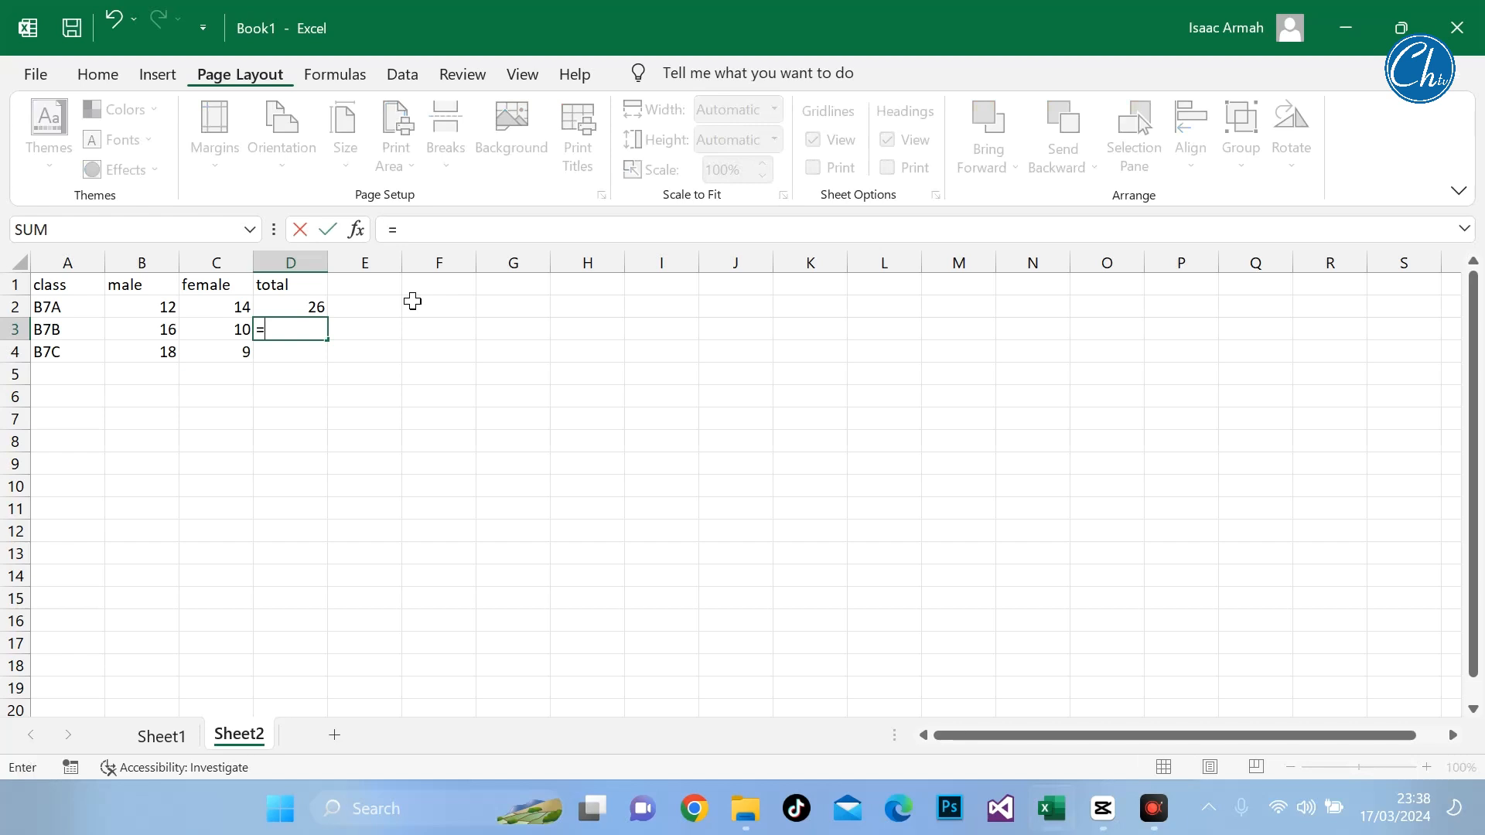
text(B)
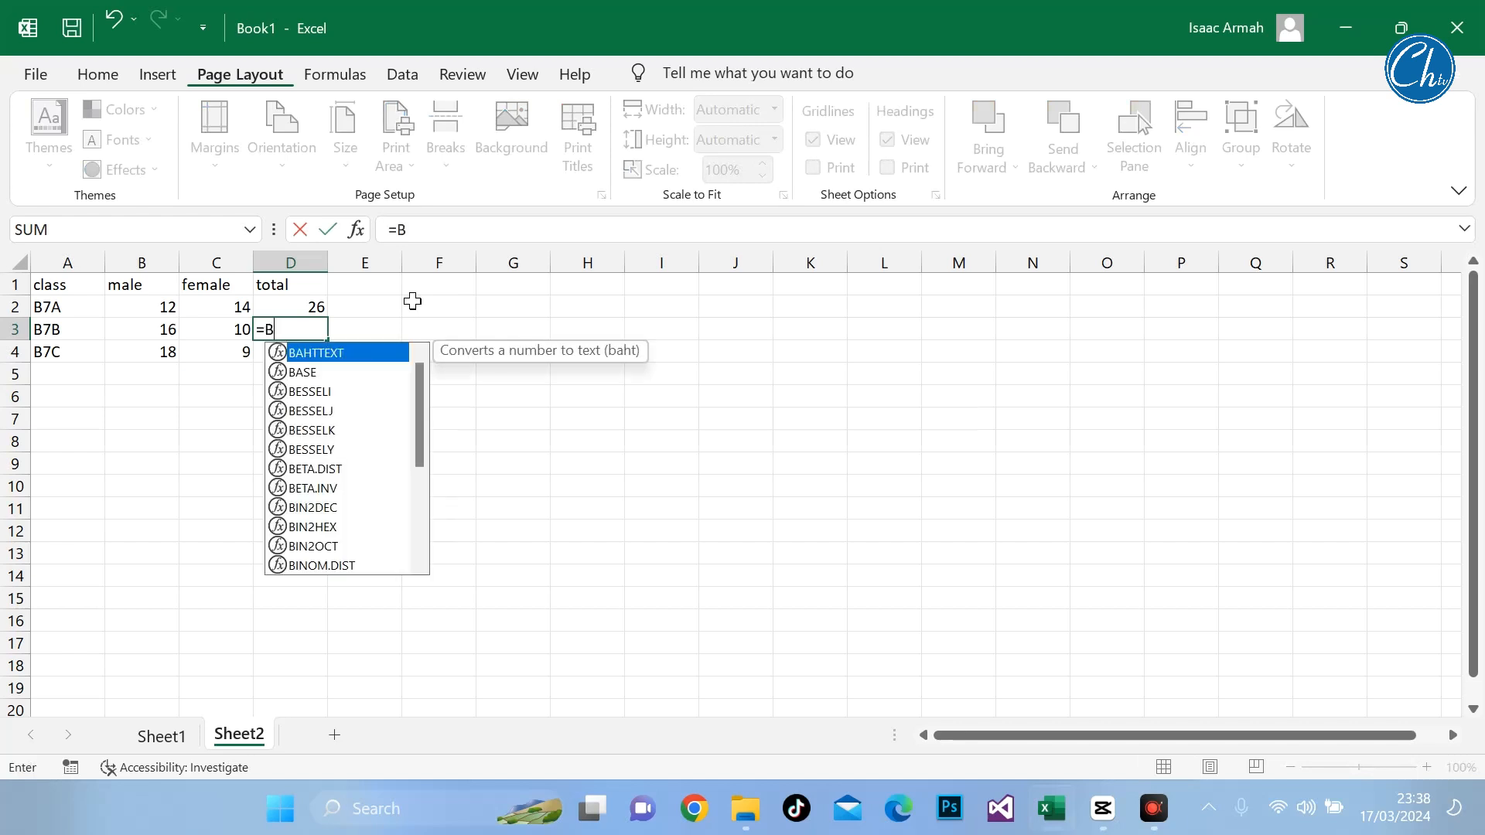
text(3)
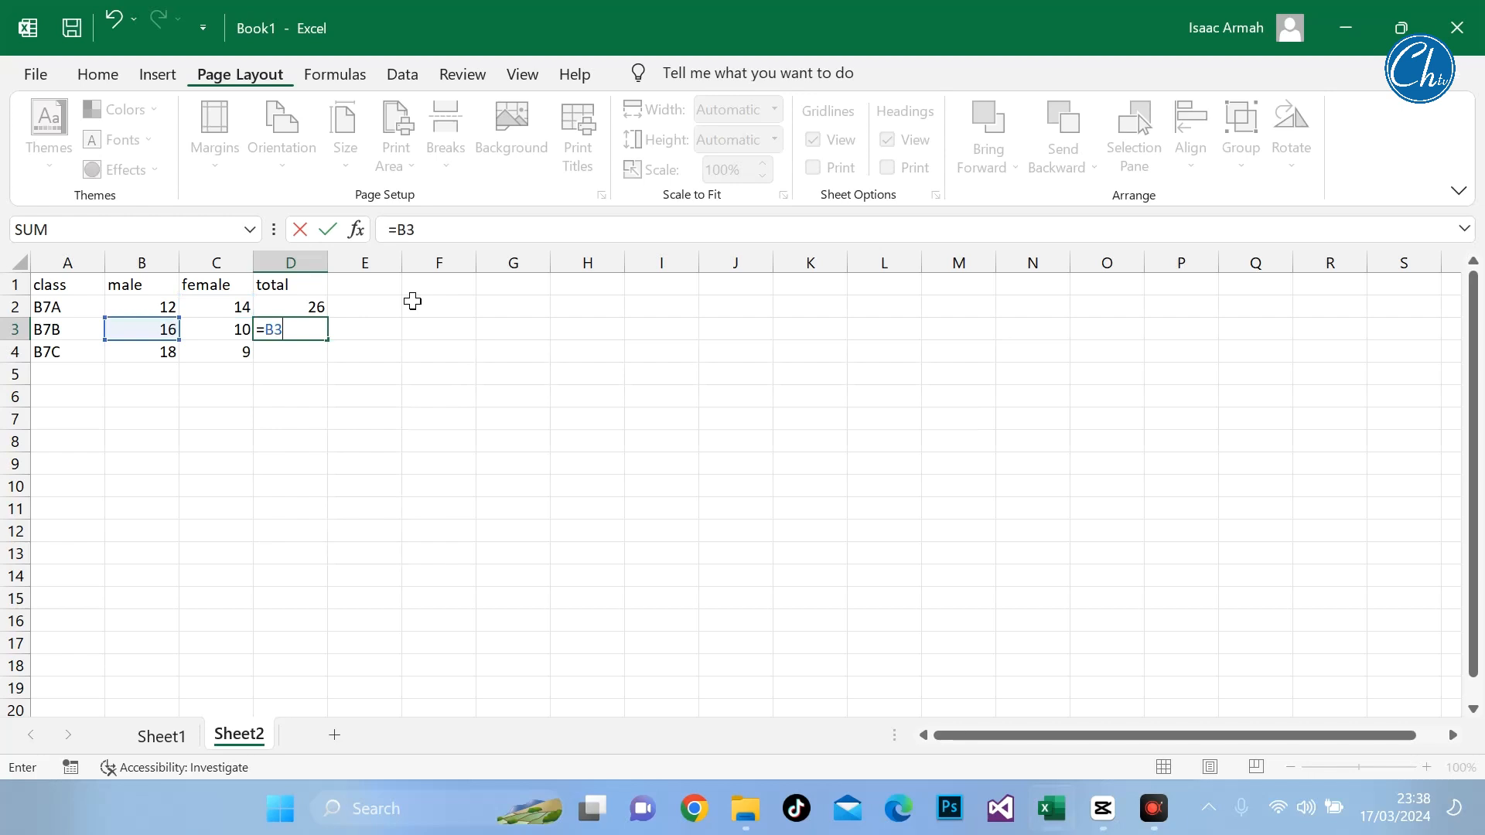
text(+C3)
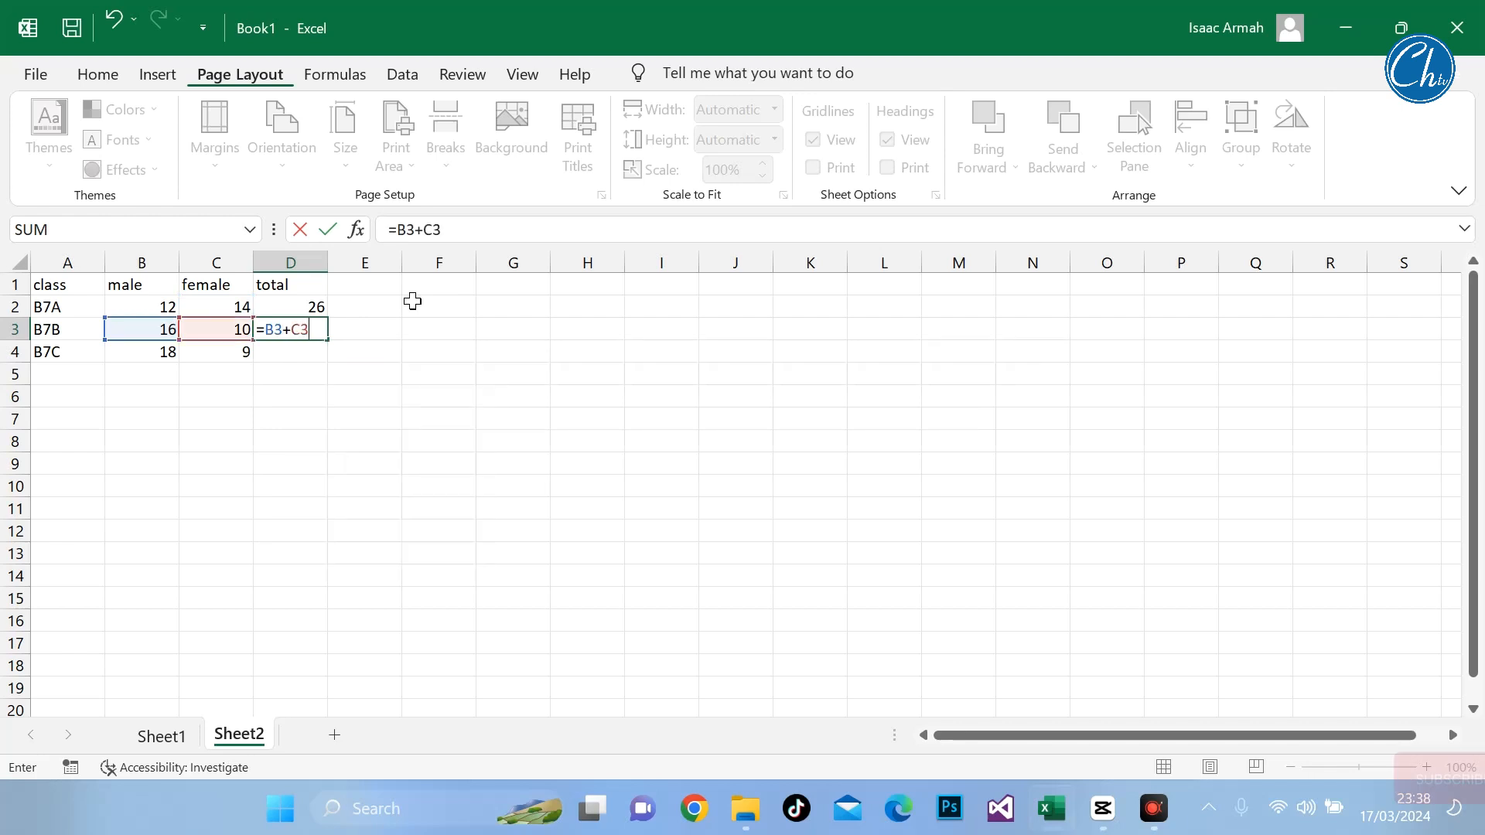
key(Return)
Step: Fill the total formula from D3 down to D4 for class B7C
click(315, 333)
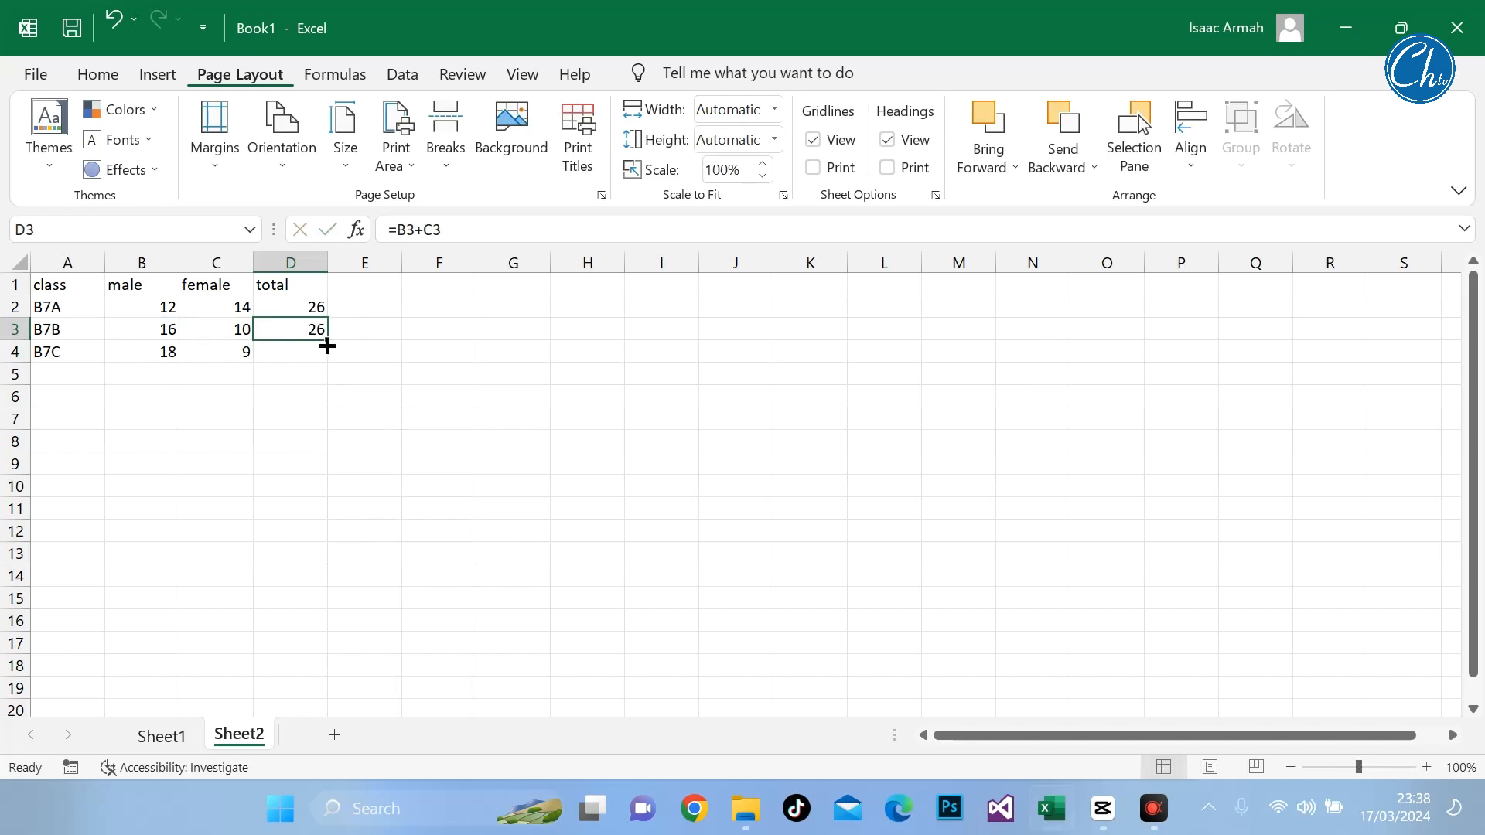
click(311, 331)
drag(329, 341, 326, 357)
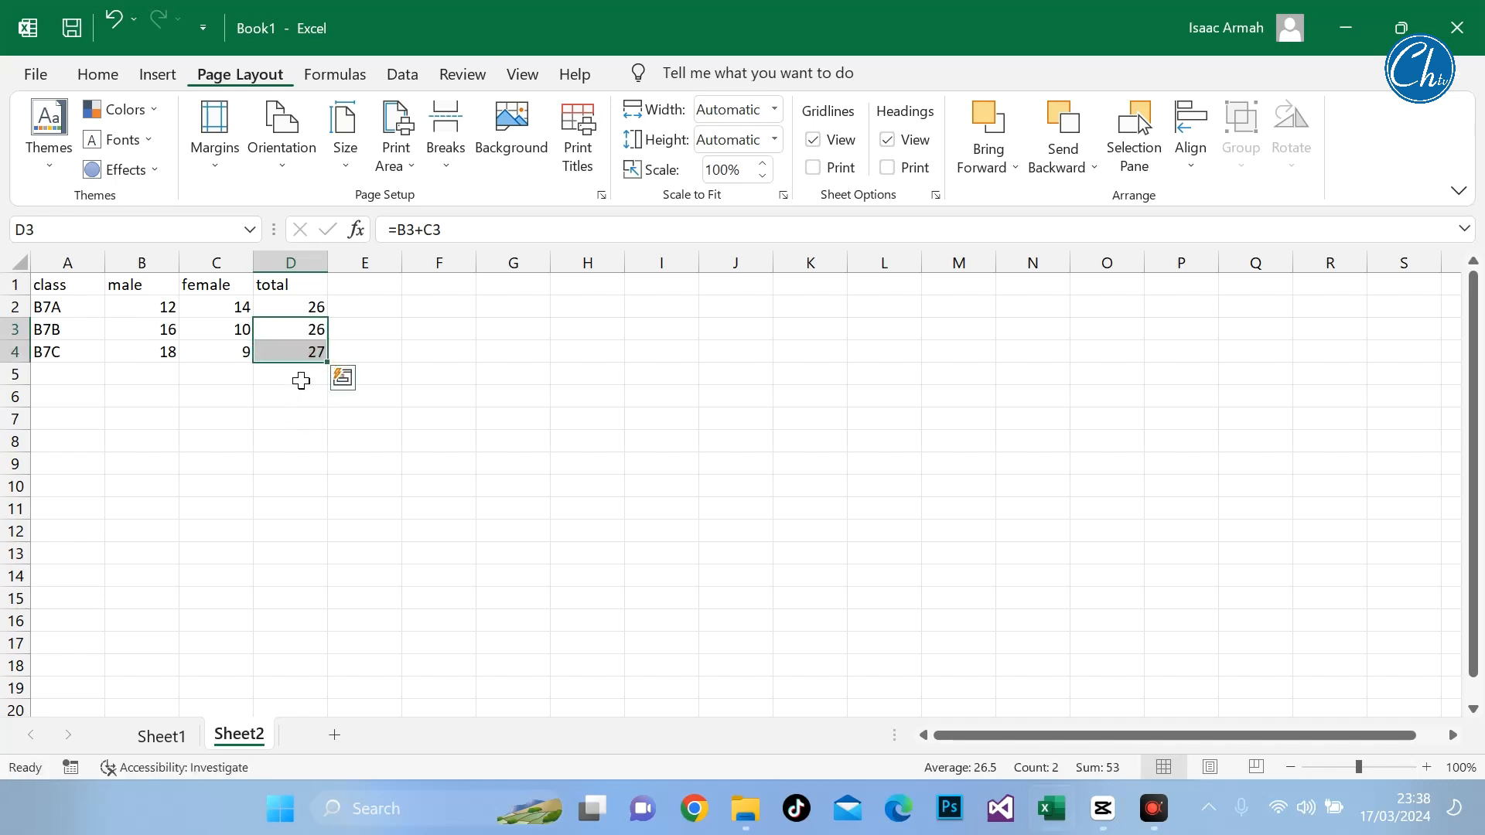